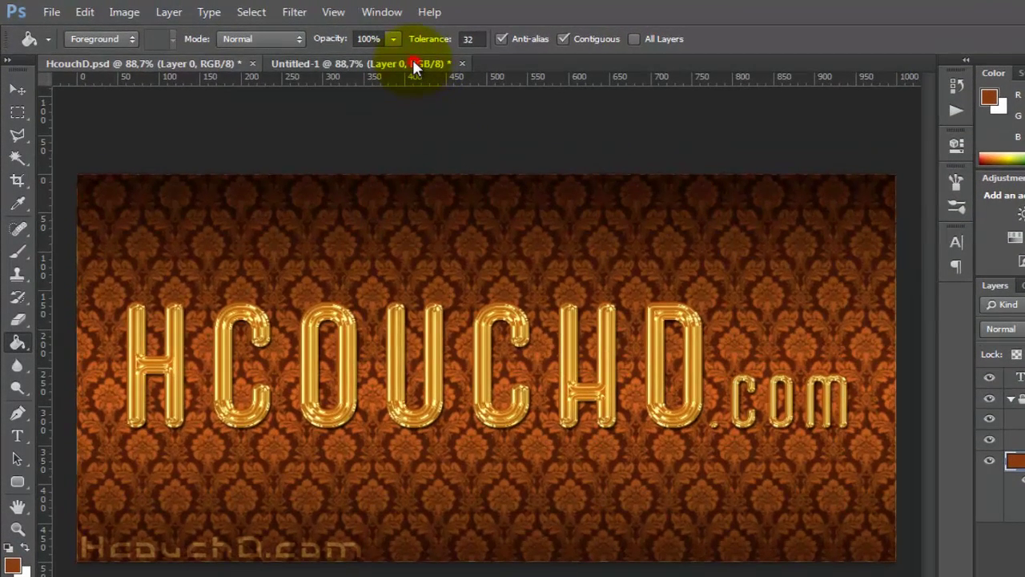
- Switch from HcouchD.psd to the blank white Untitled-1 document
click(338, 56)
- Fill Layer 0 of Untitled-1 with brown #863d14 using the Paint Bucket
click(609, 370)
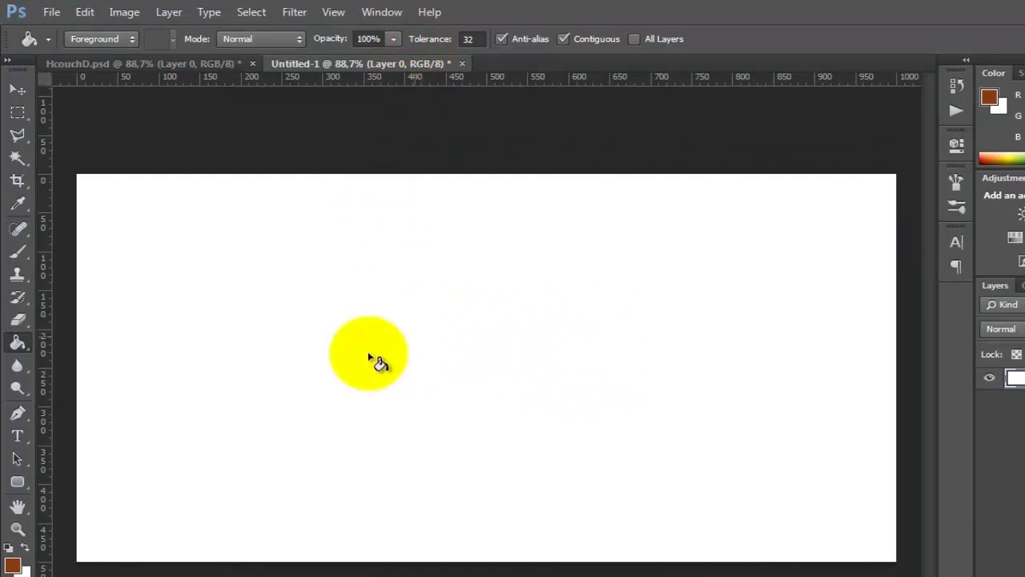
click(15, 567)
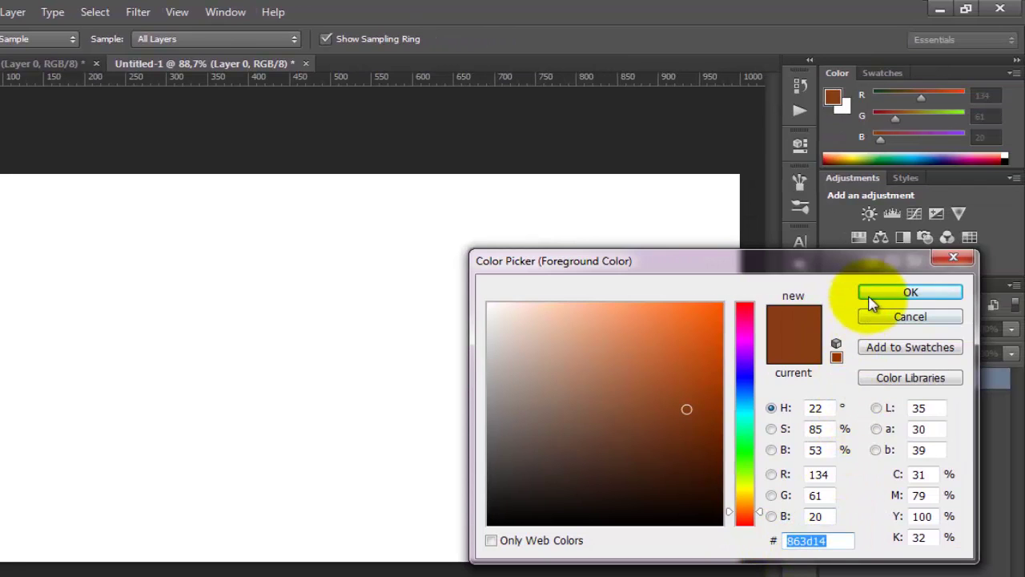
click(873, 293)
click(500, 349)
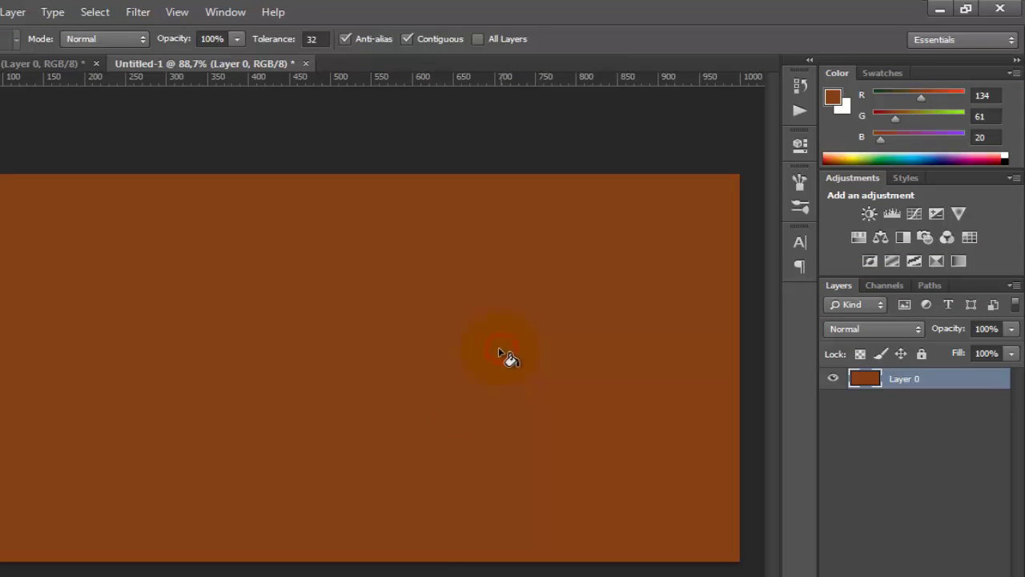
right_click(938, 376)
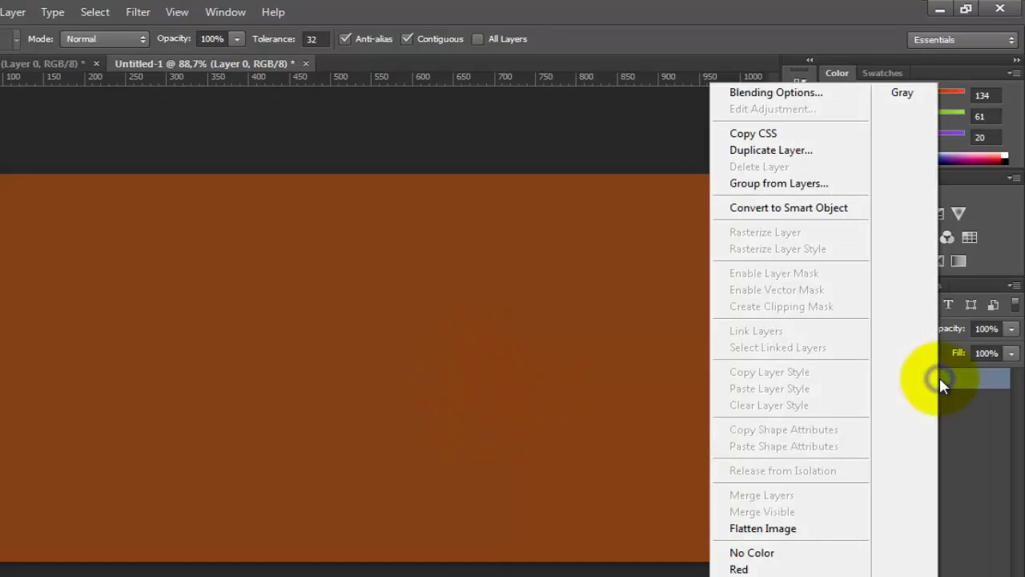
- Give Layer 0 a damask Pattern Overlay at 75% scale in Multiply mode, plus a Gradient Overlay
click(843, 98)
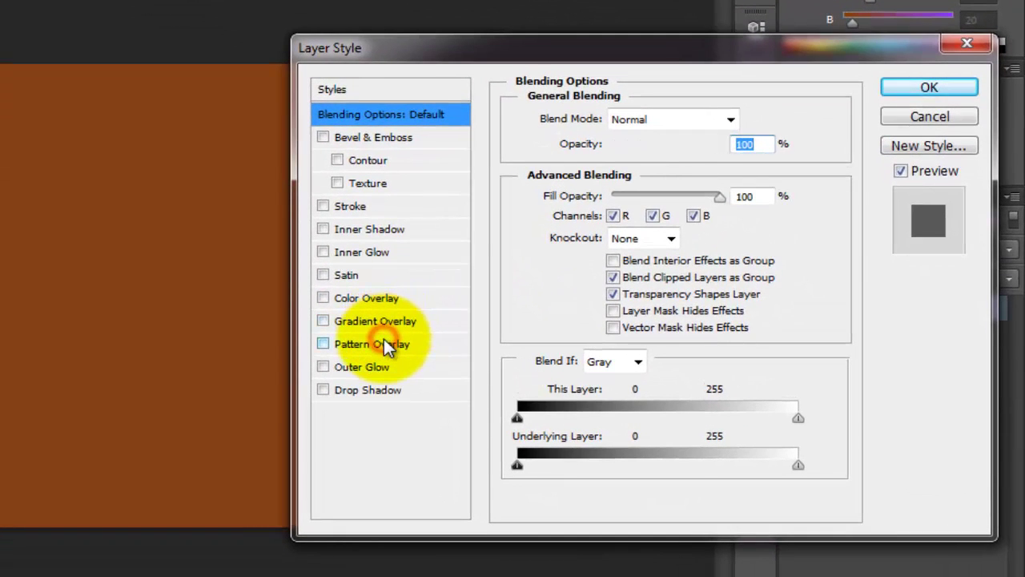
click(384, 341)
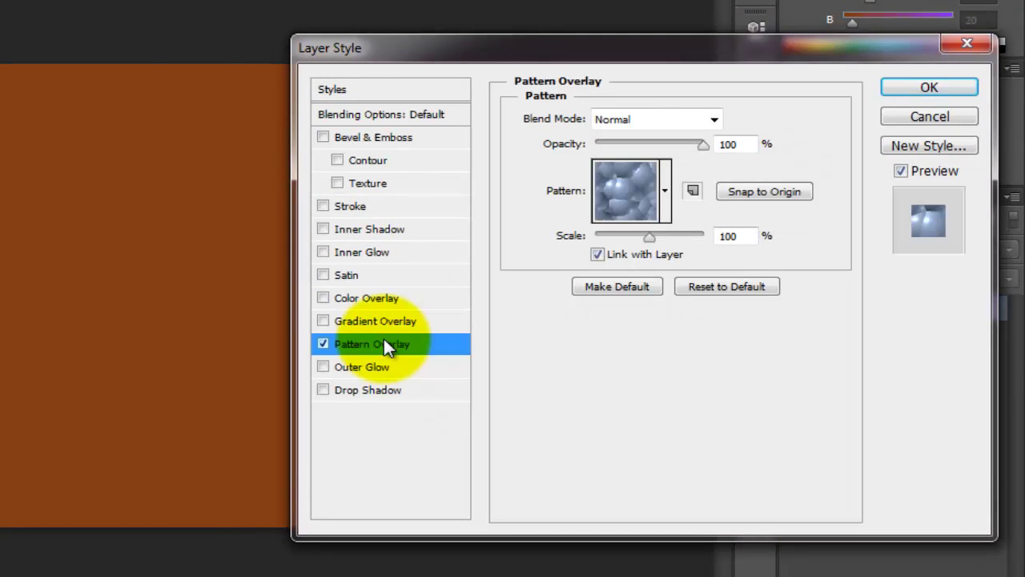
click(664, 194)
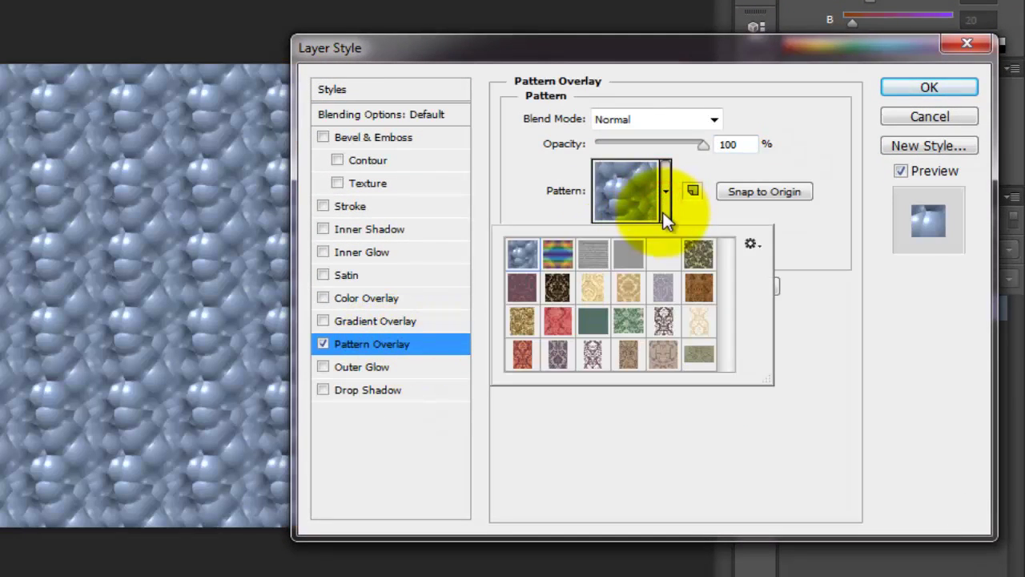
click(663, 327)
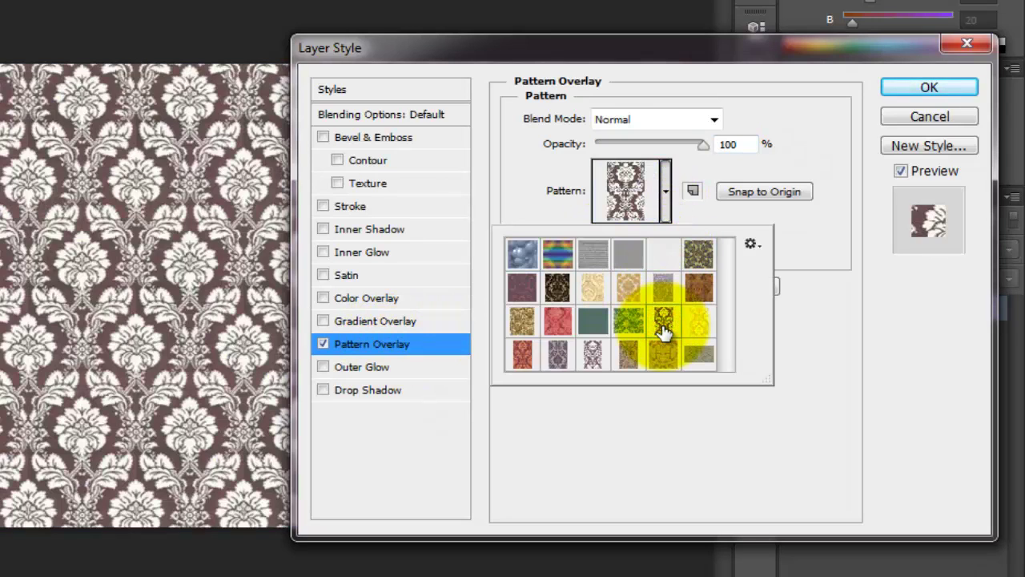
click(796, 231)
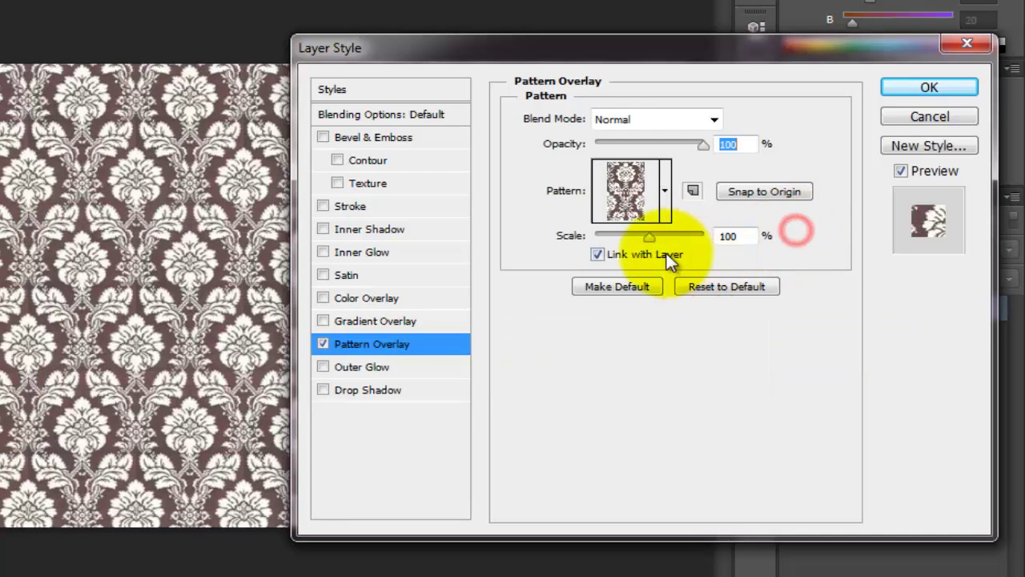
click(636, 237)
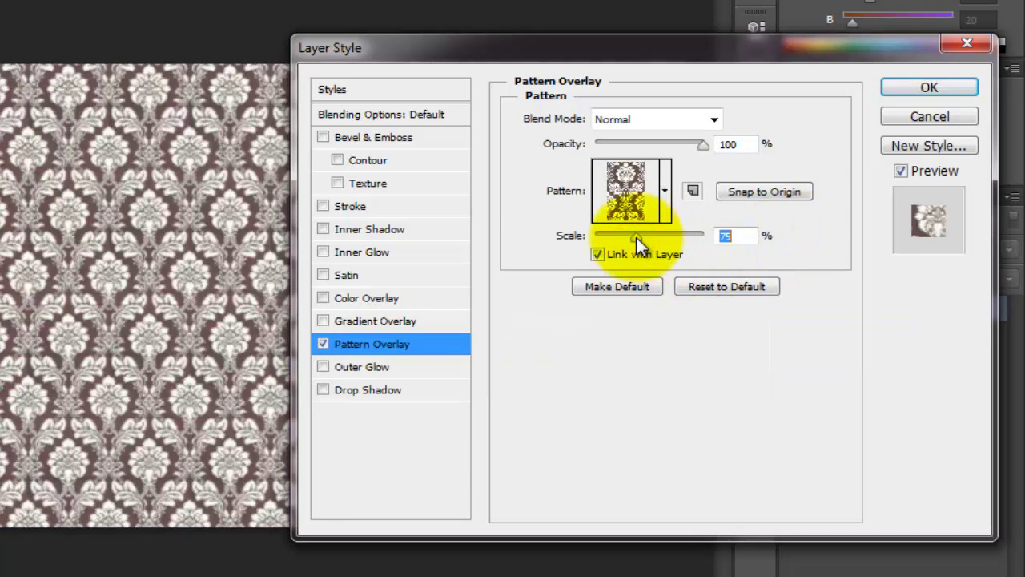
click(658, 119)
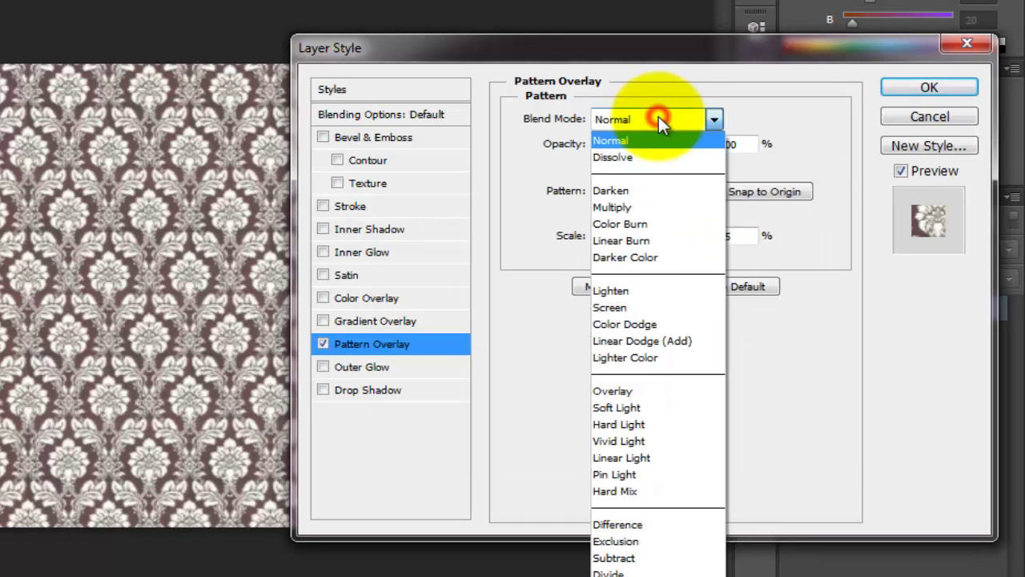
click(655, 206)
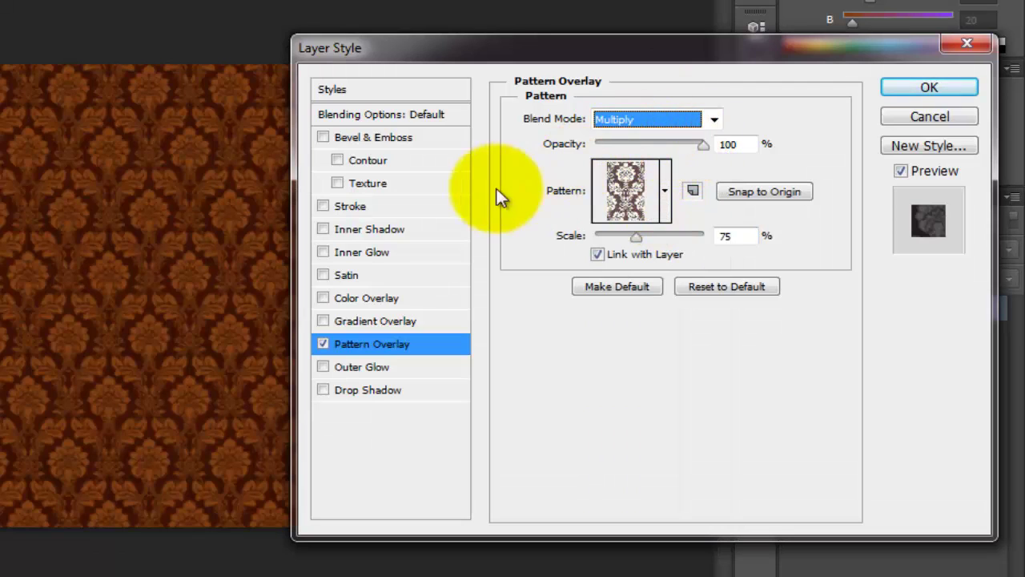
click(375, 321)
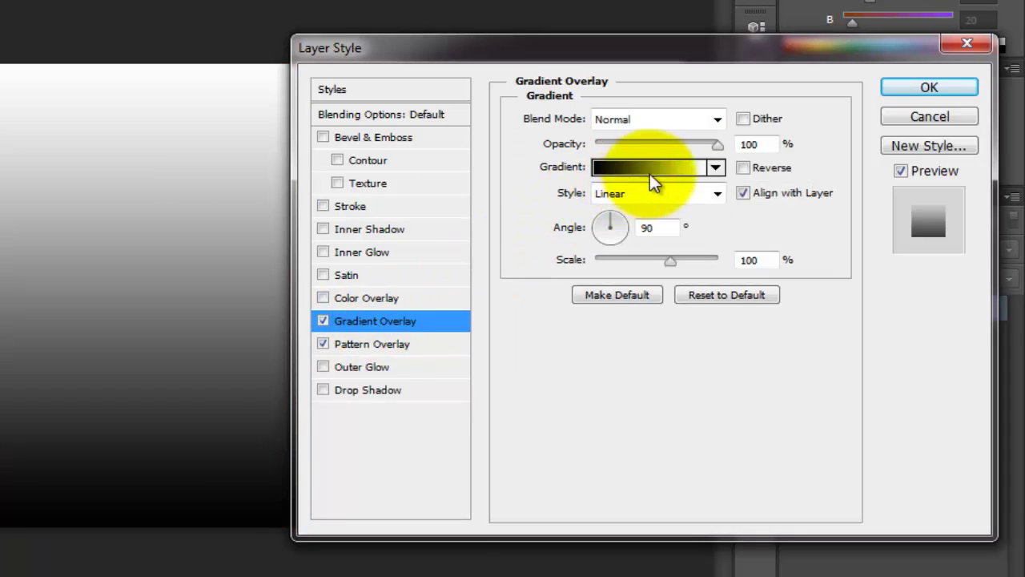
- Make the Gradient Overlay Reflected, reversed, 150% scale in Overlay mode, and apply the style
click(714, 196)
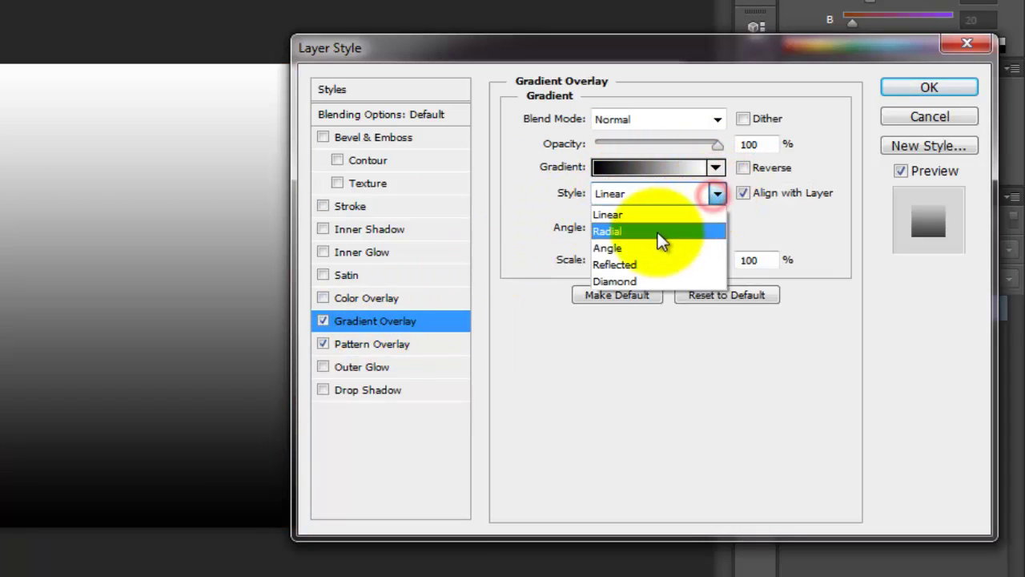
click(653, 247)
scroll(656, 185, down, 1)
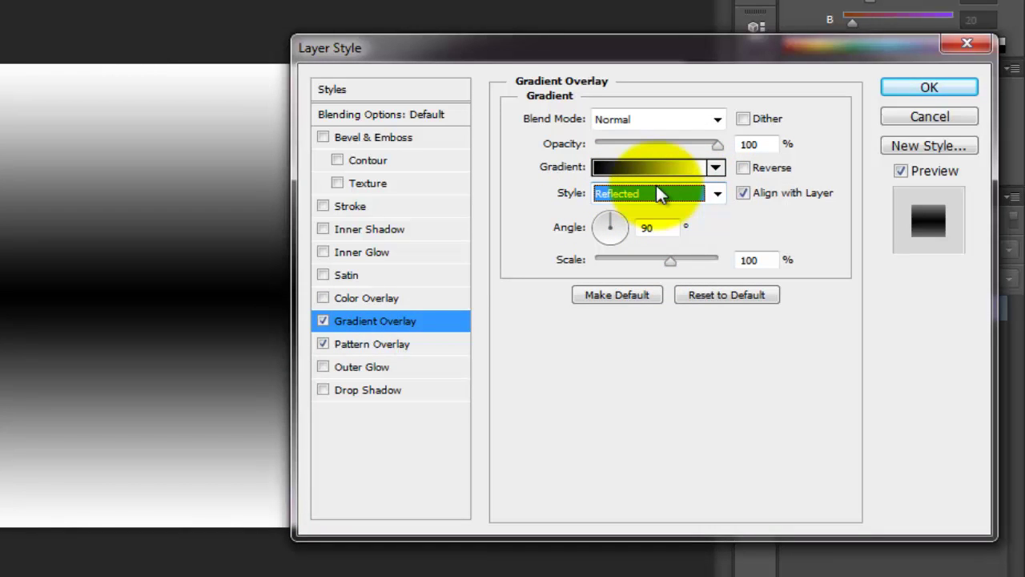
click(743, 168)
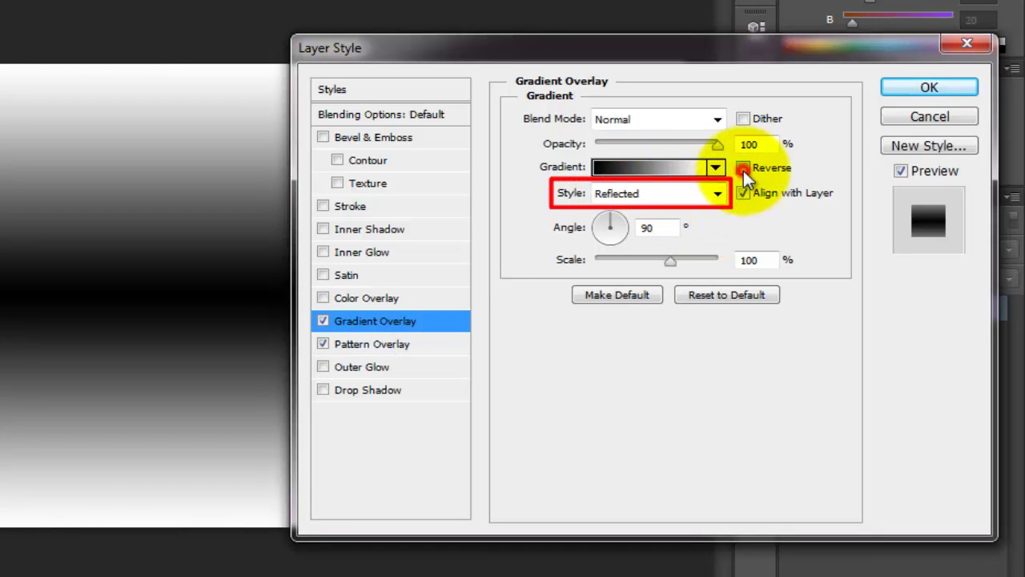
drag(672, 260, 735, 261)
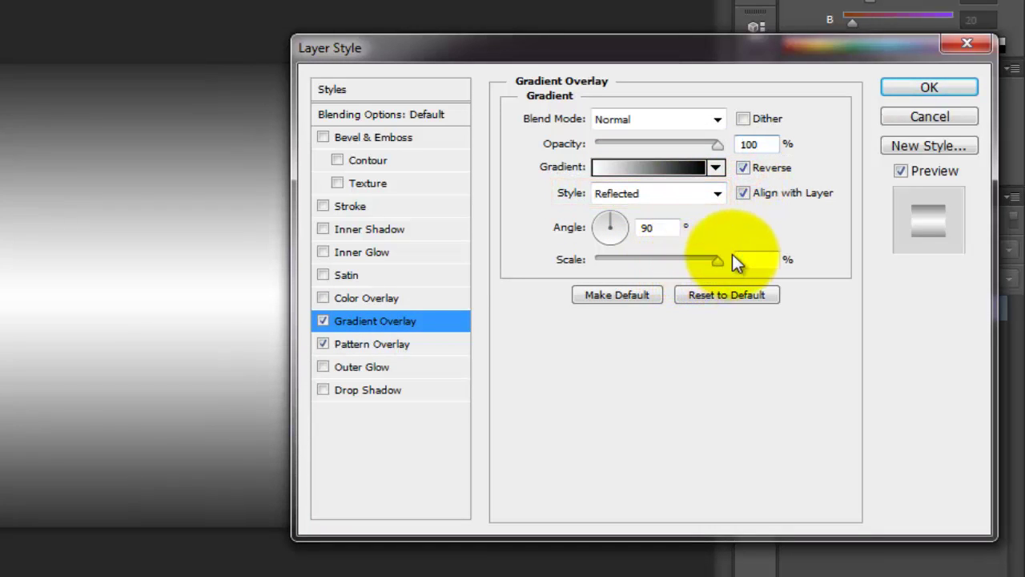
click(700, 119)
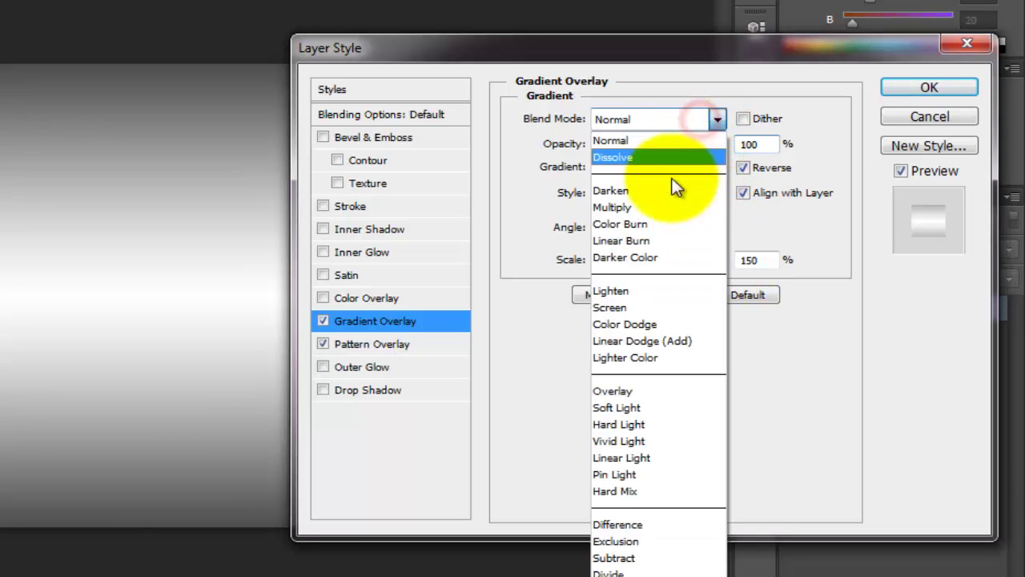
click(698, 392)
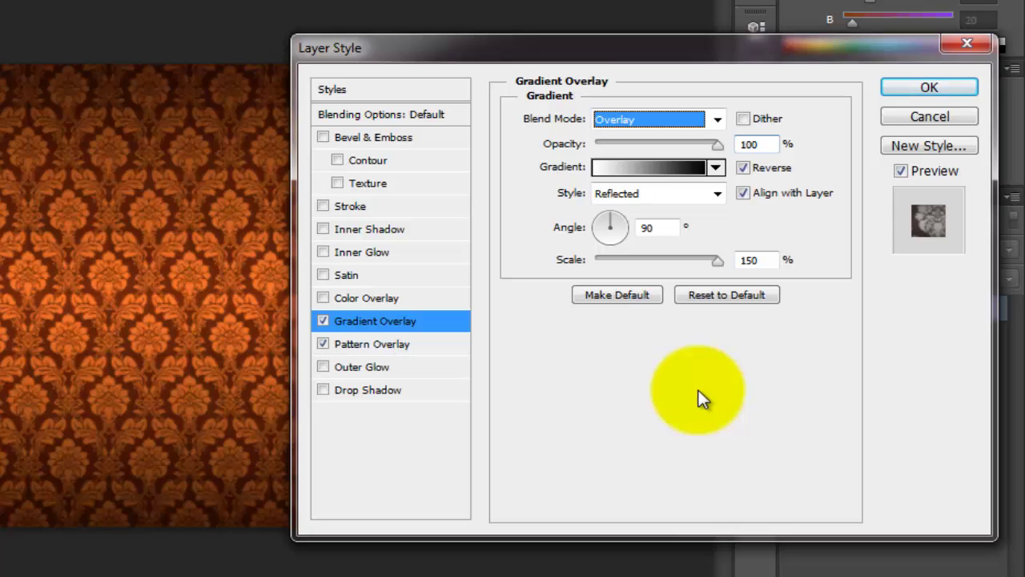
click(888, 94)
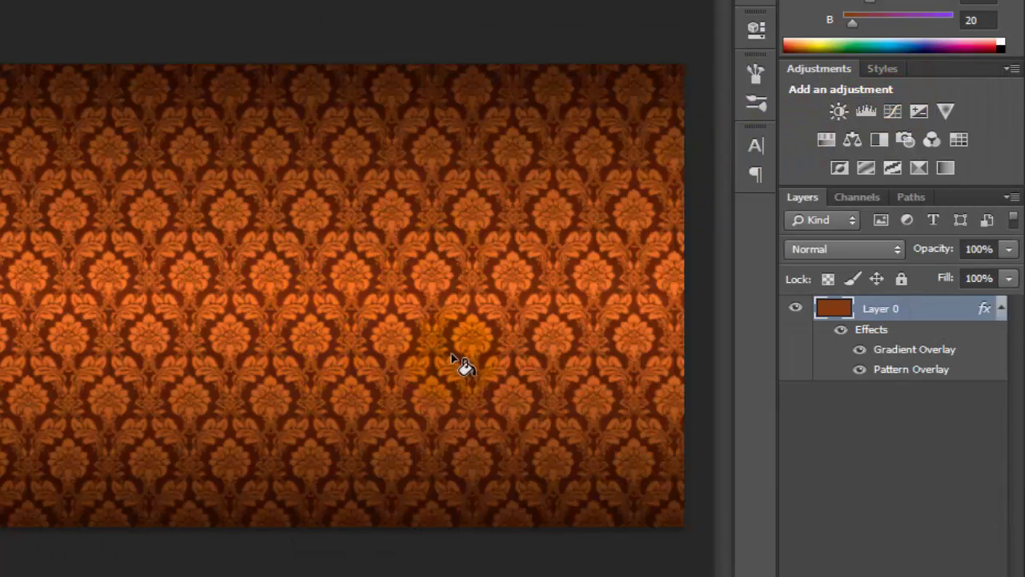
- Add white HCOUCHD text on its own layer and place it left of centre
click(1001, 309)
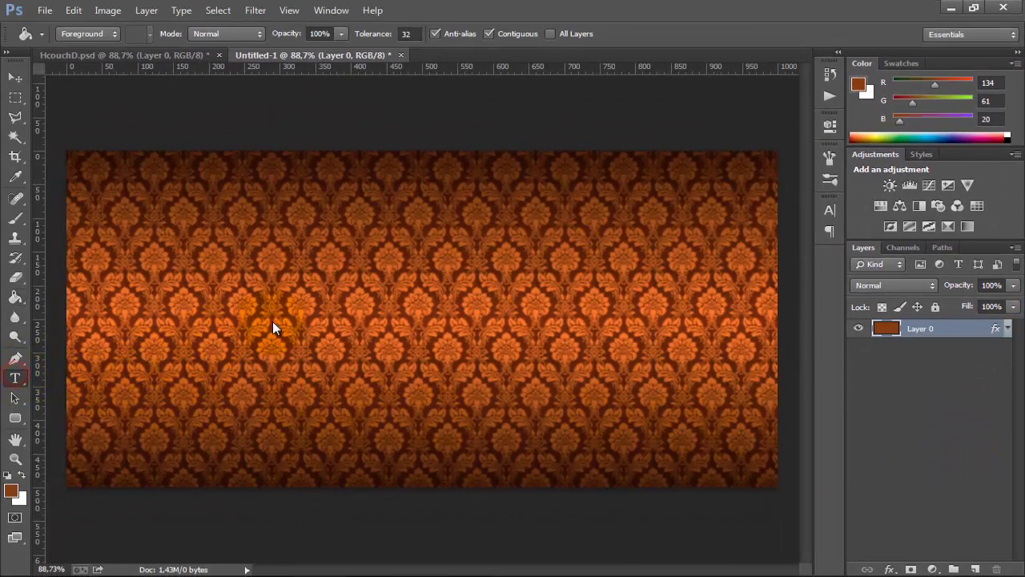
key(t)
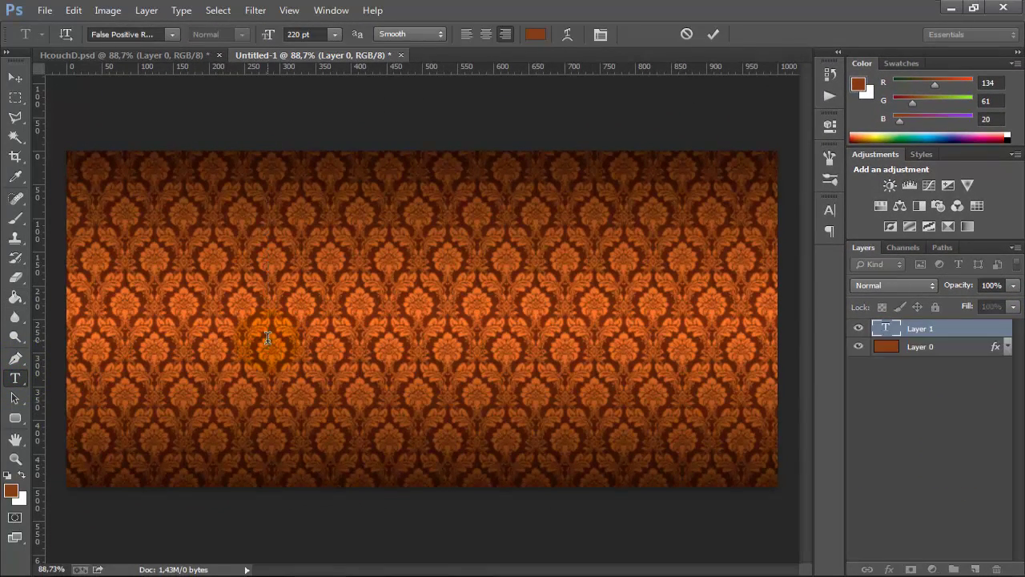
text(COU)
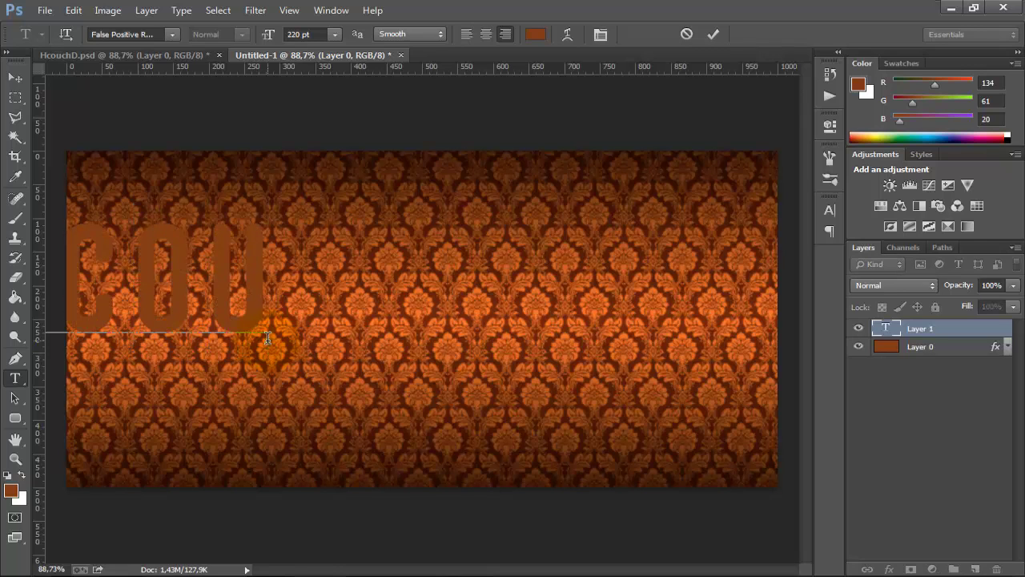
text(CHO)
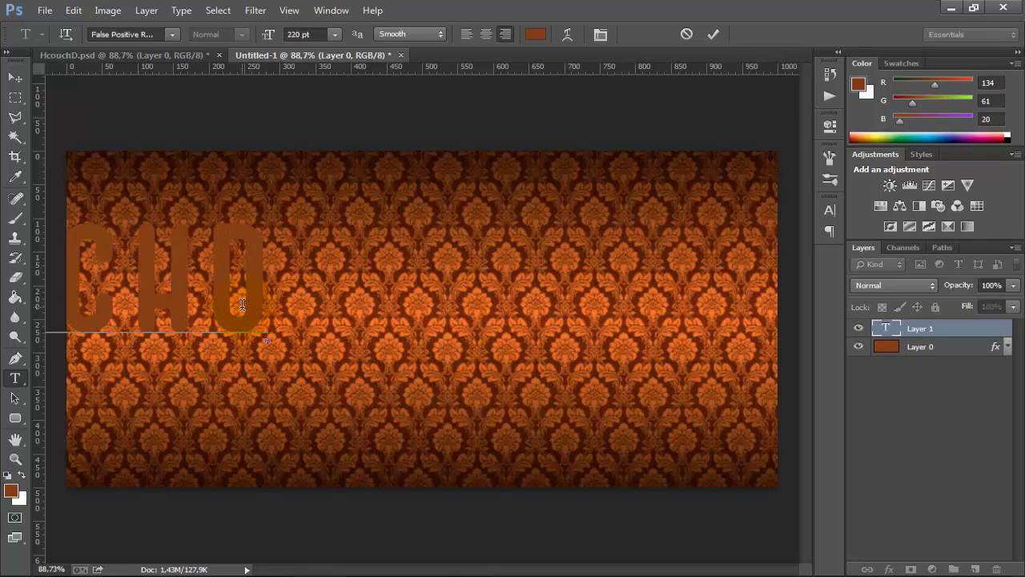
double_click(232, 298)
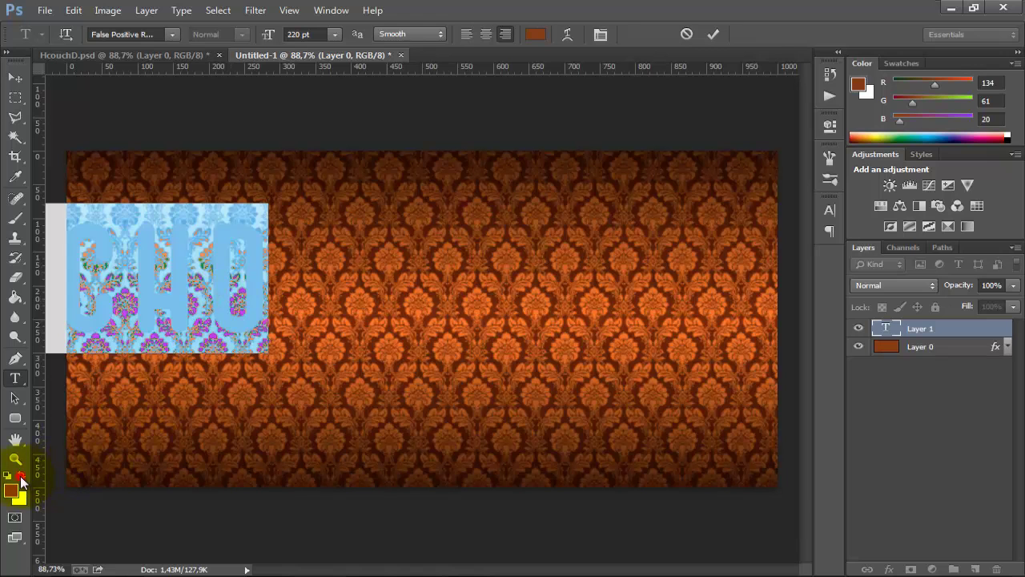
click(20, 478)
click(15, 80)
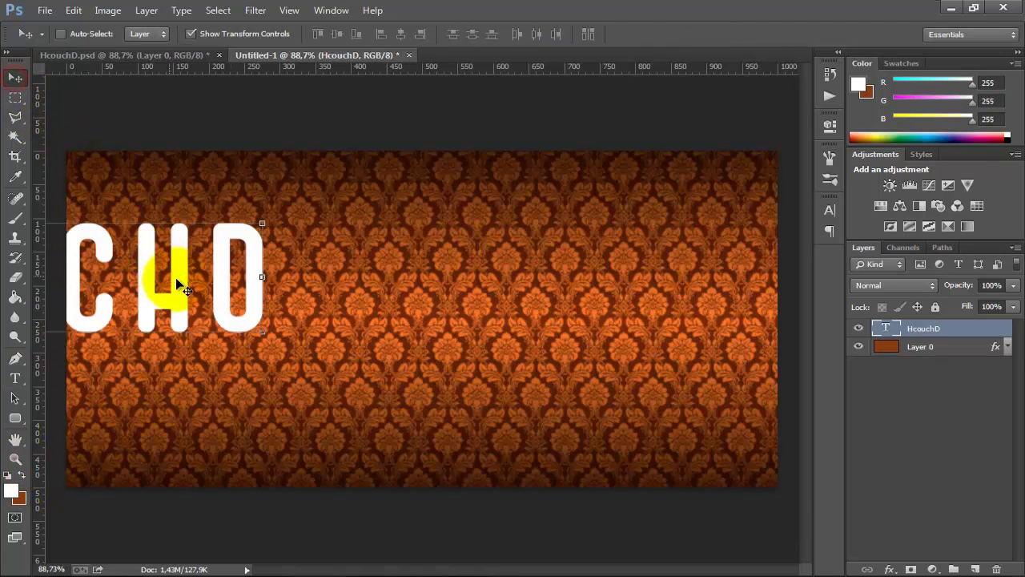
mouse_move(176, 278)
mouse_down()
mouse_move(543, 341)
mouse_move(521, 317)
mouse_move(499, 323)
mouse_up()
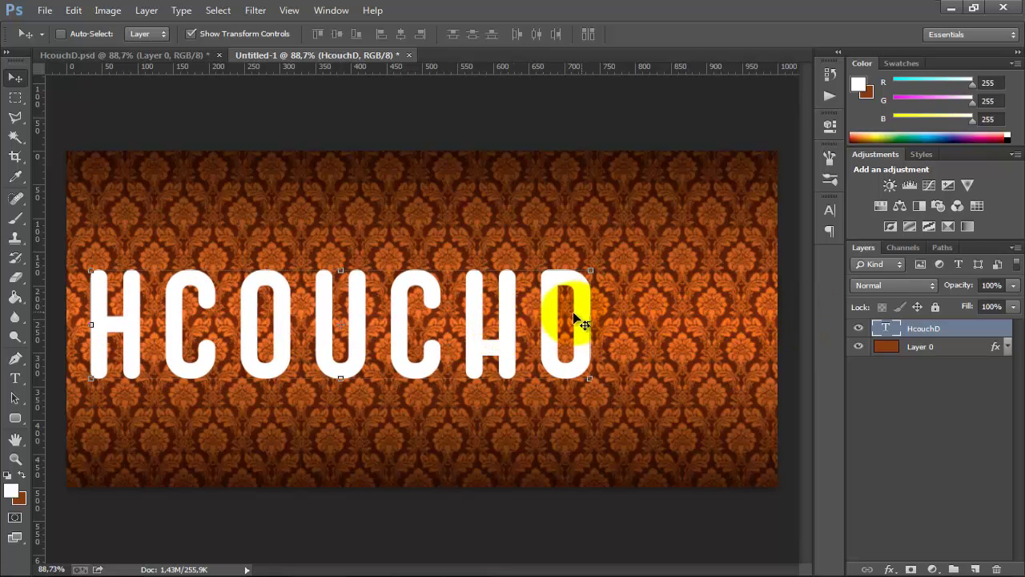
- Recolour the HCOUCHD text from white to gold #bd8c24
right_click(959, 329)
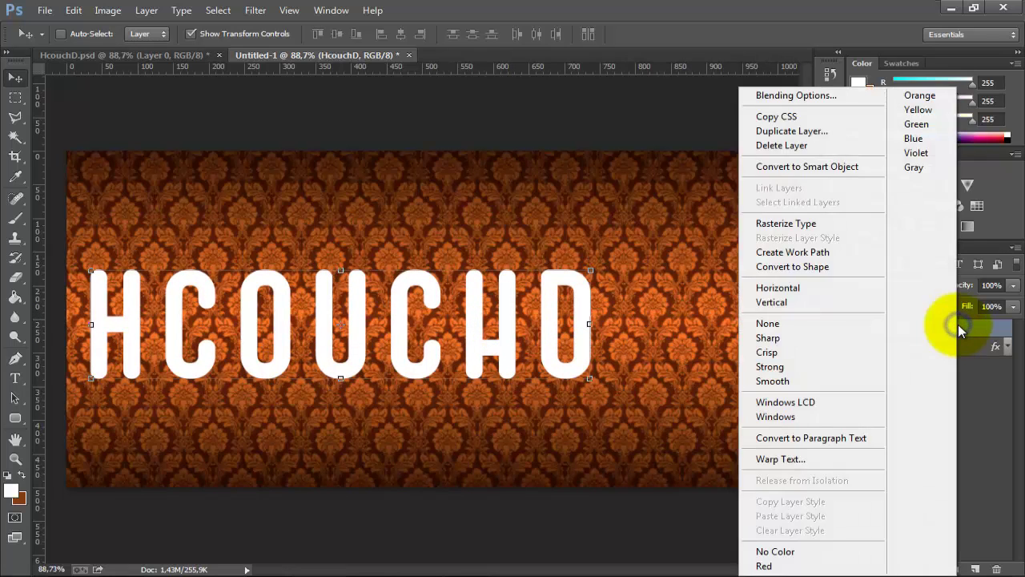
click(967, 329)
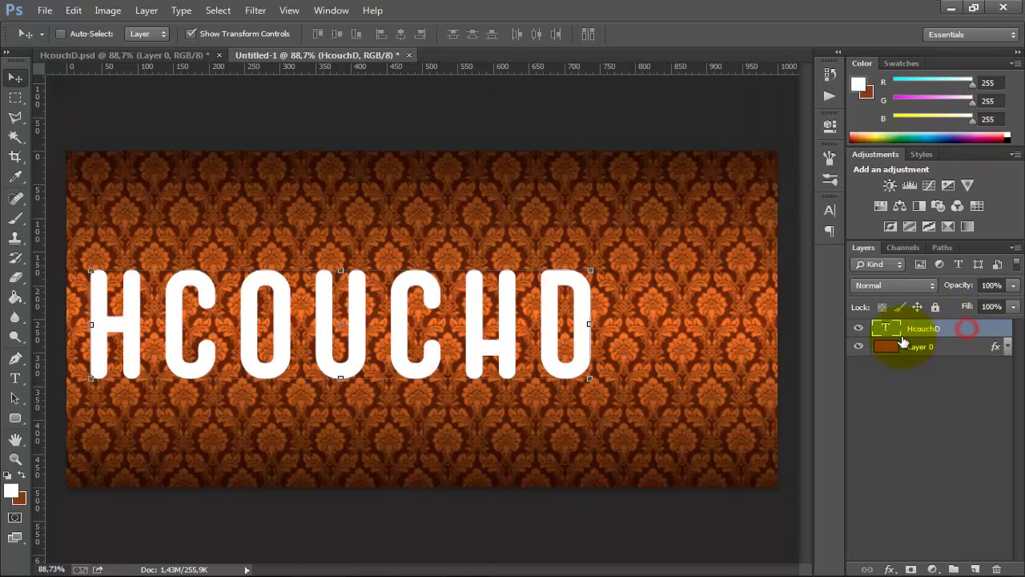
double_click(889, 329)
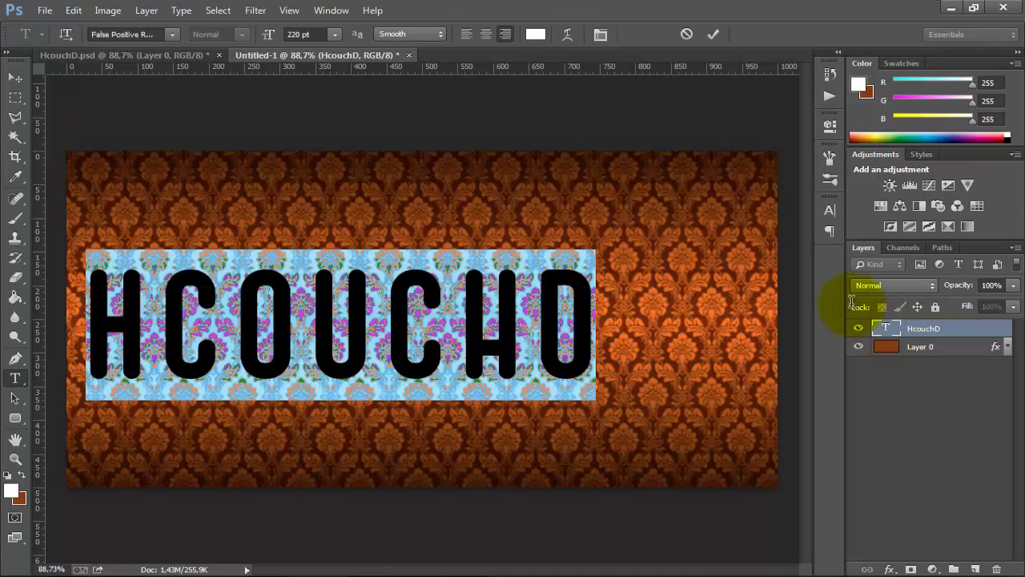
click(536, 36)
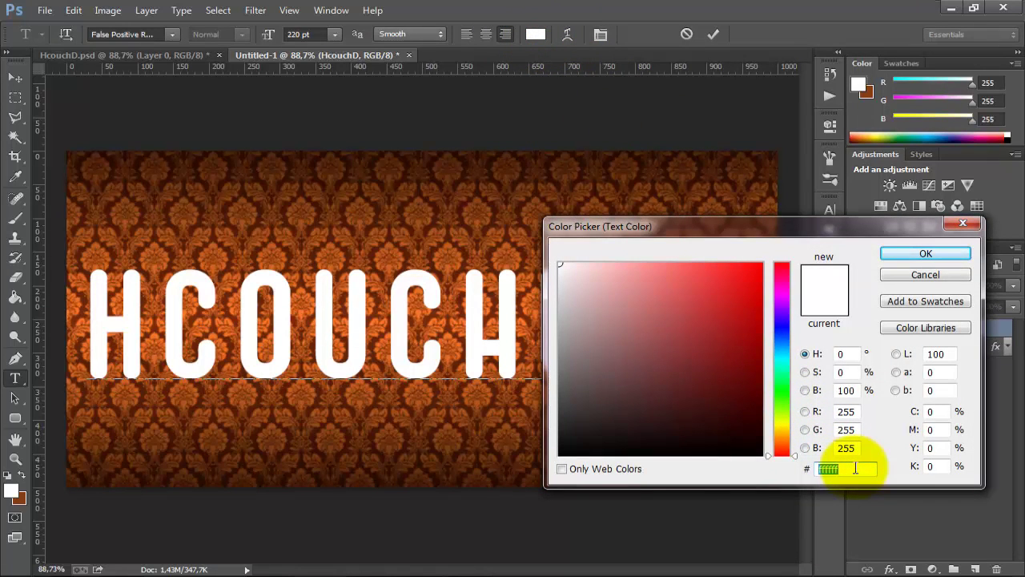
text(bd)
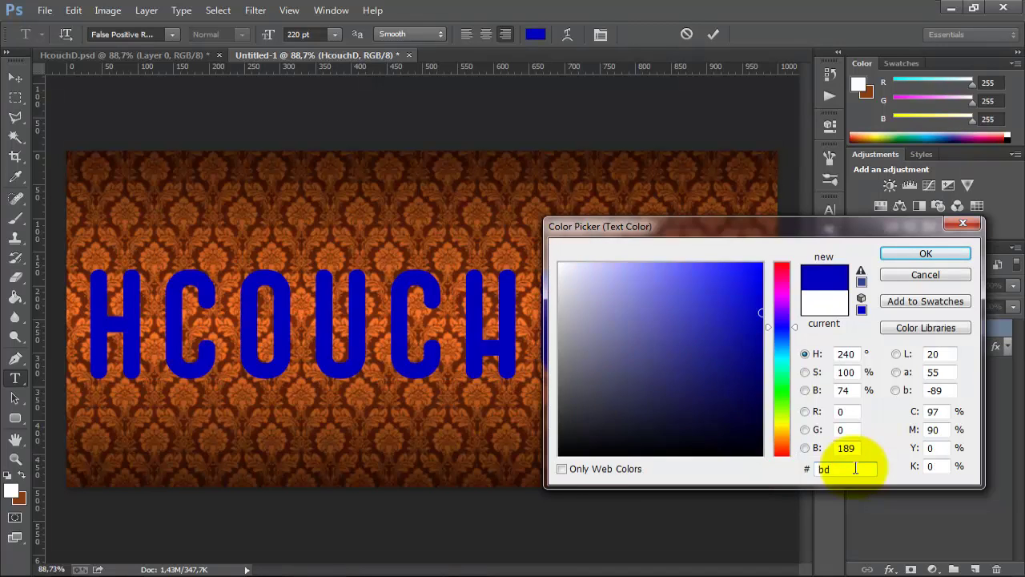
text(8c2)
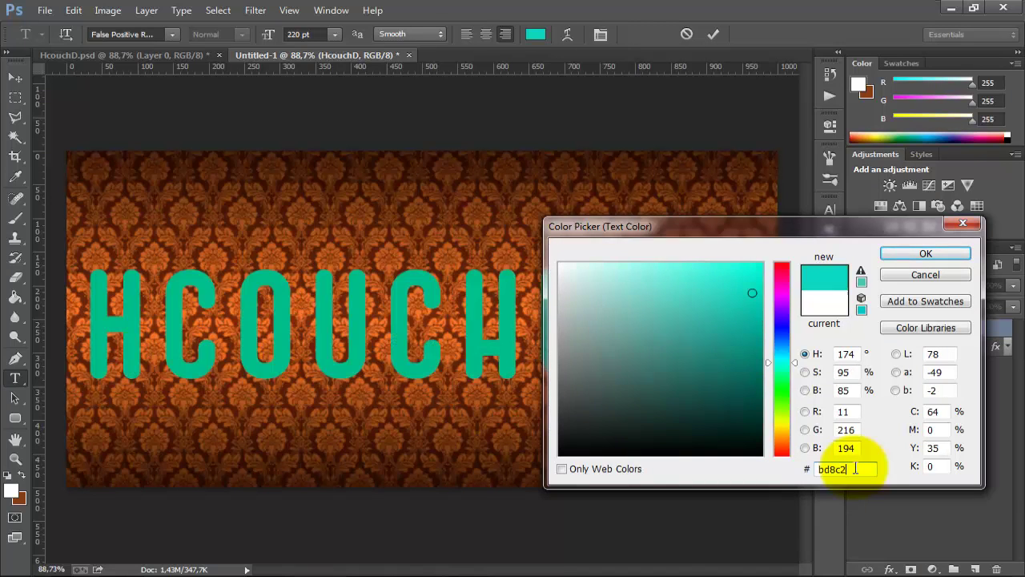
text(4)
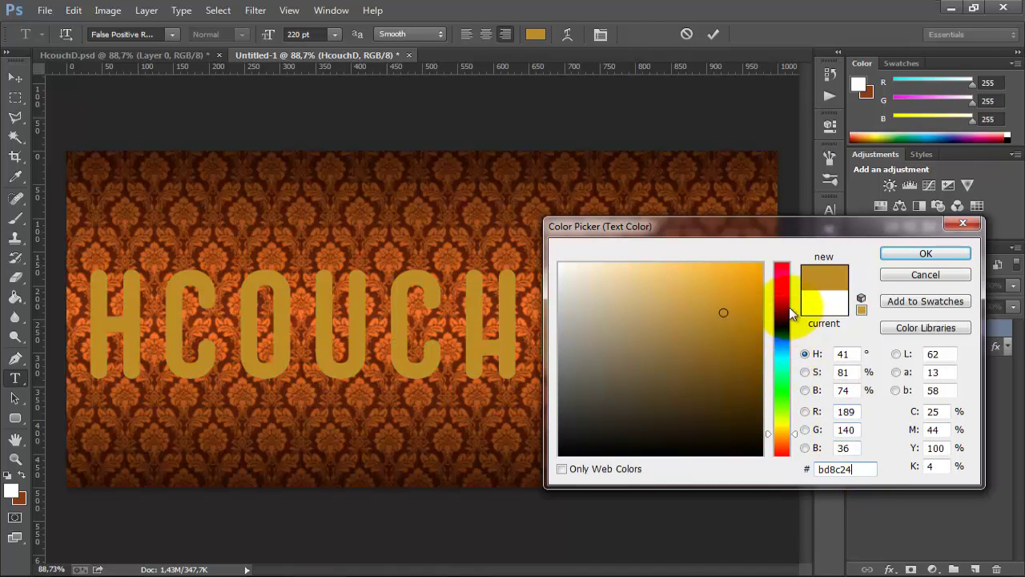
click(900, 254)
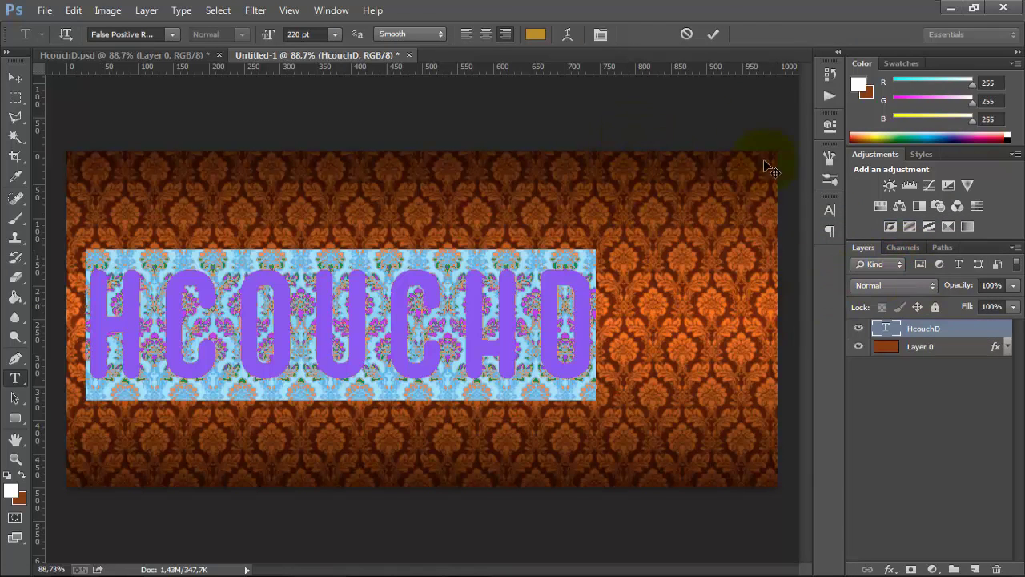
click(713, 34)
- Add an Inner Bevel & Emboss with the Chisel Soft technique to the HcouchD layer
key(v)
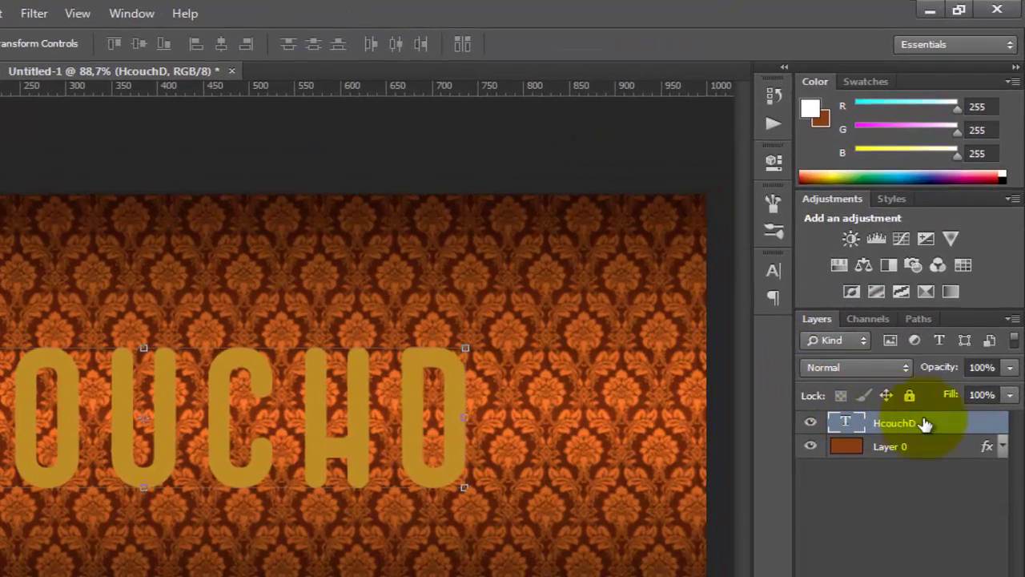
right_click(945, 425)
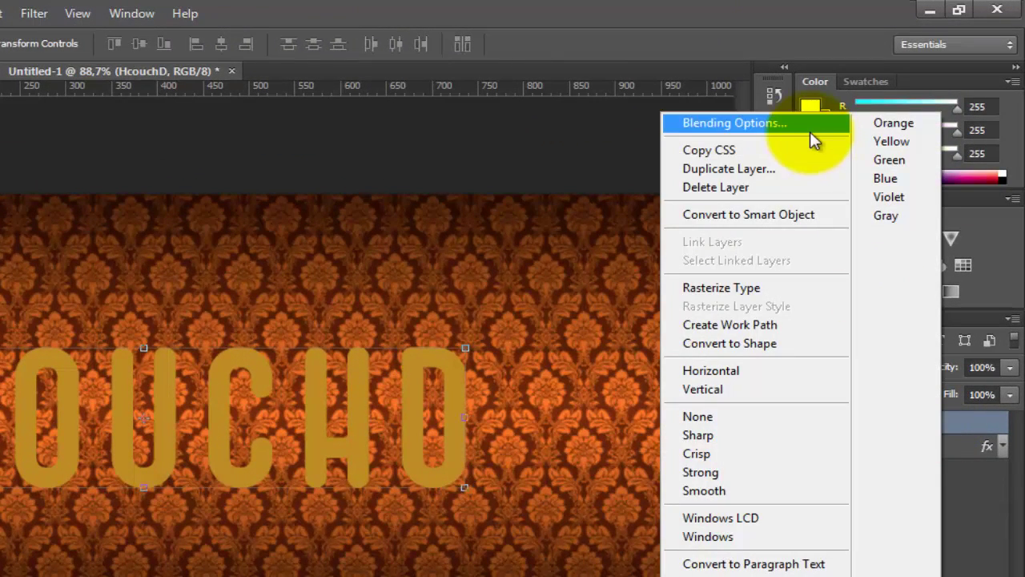
click(810, 131)
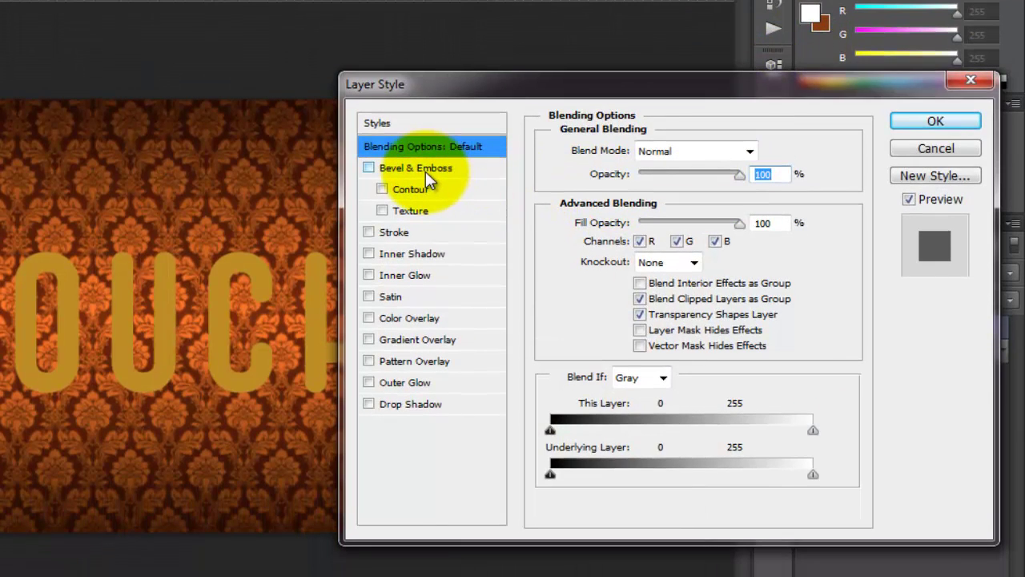
click(425, 170)
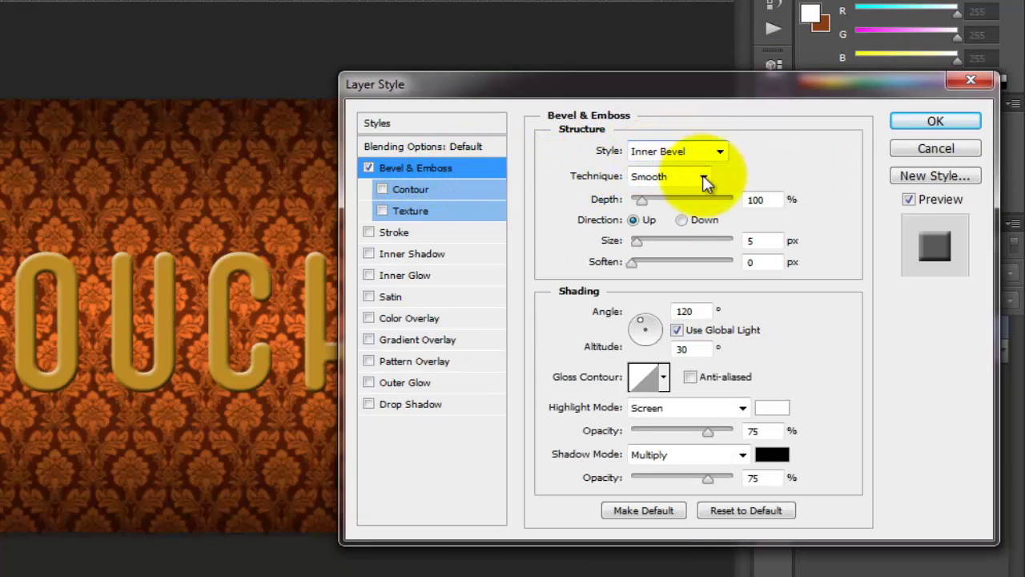
click(702, 176)
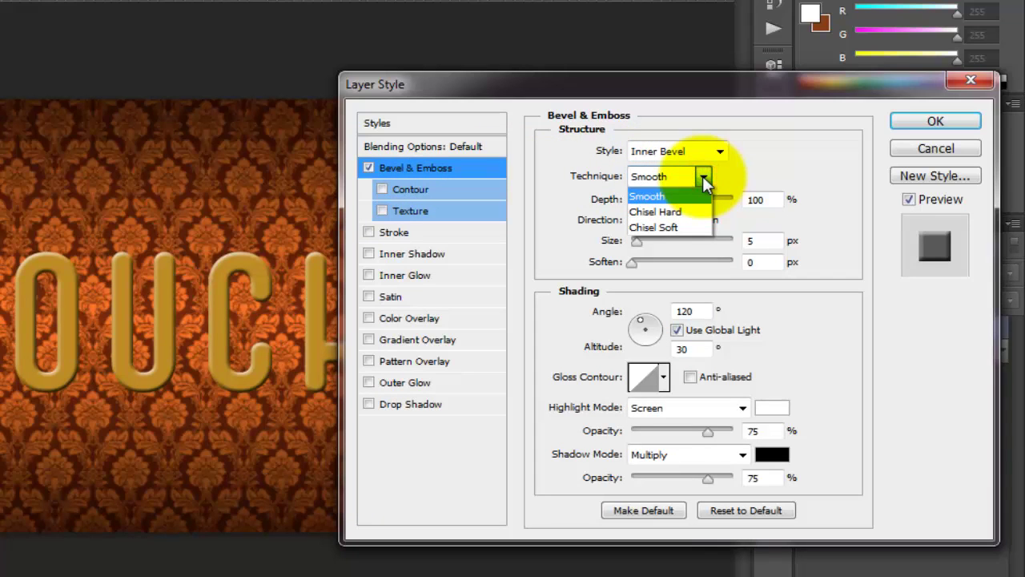
click(702, 229)
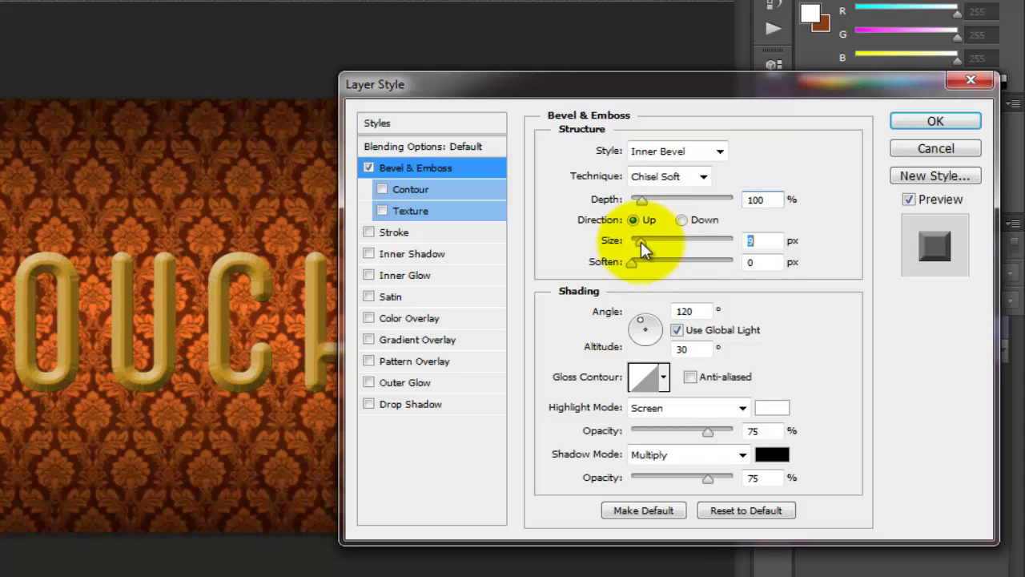
- Set the bevel to 11 px, a multi-peak anti-aliased gloss contour, and Linear Dodge (Add) highlights
scroll(745, 242, up, 3)
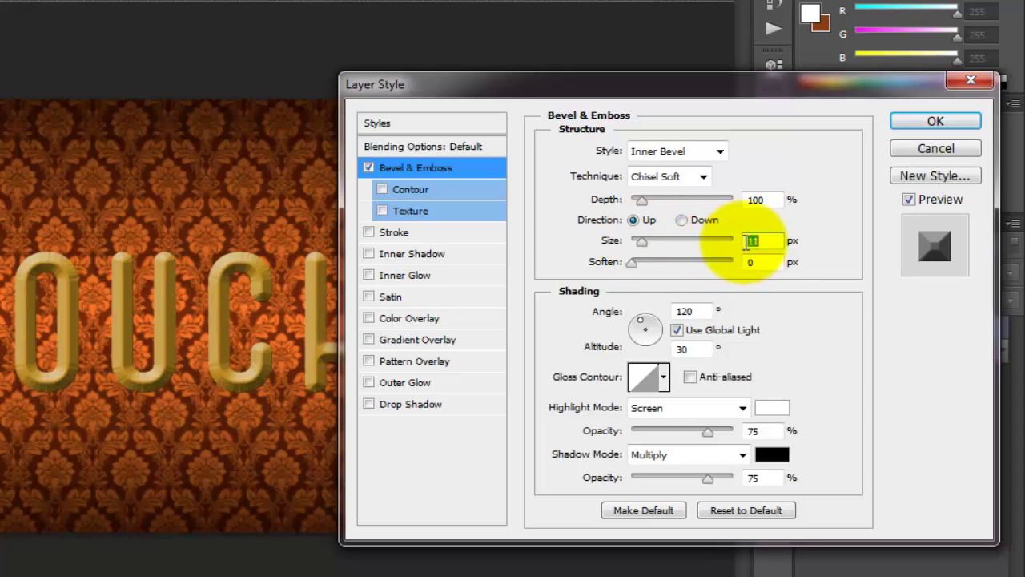
click(773, 240)
click(771, 240)
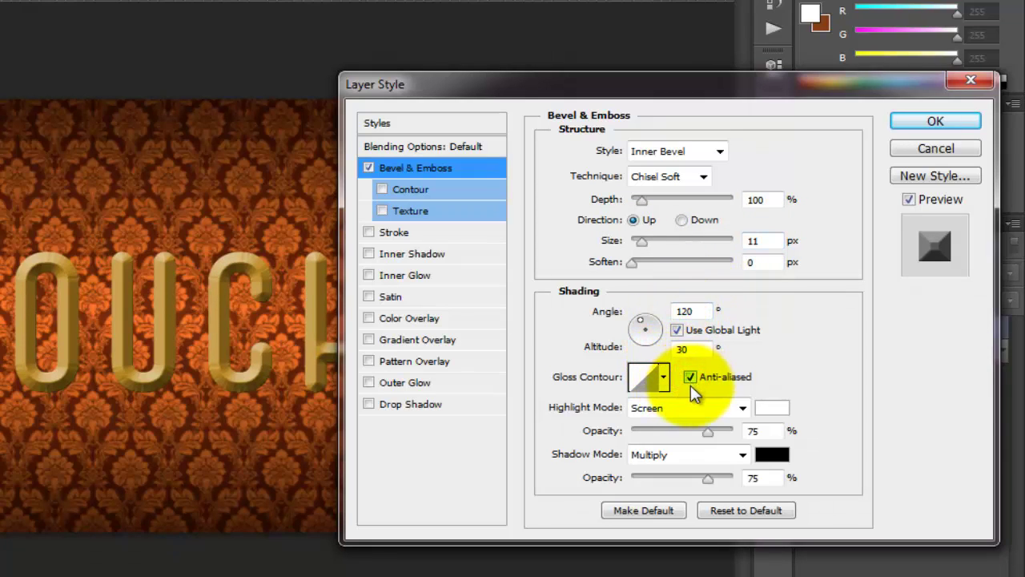
click(665, 381)
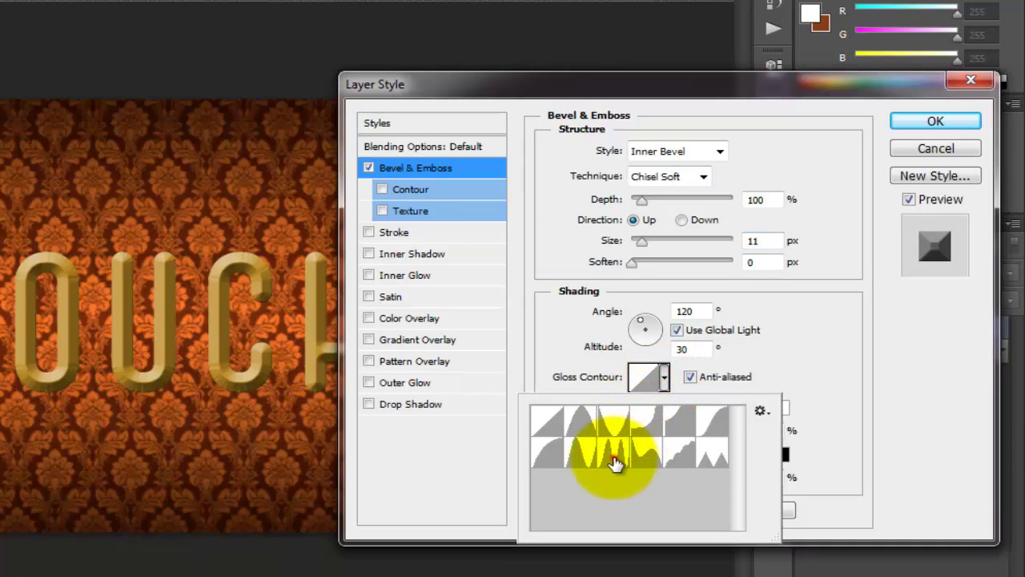
click(614, 463)
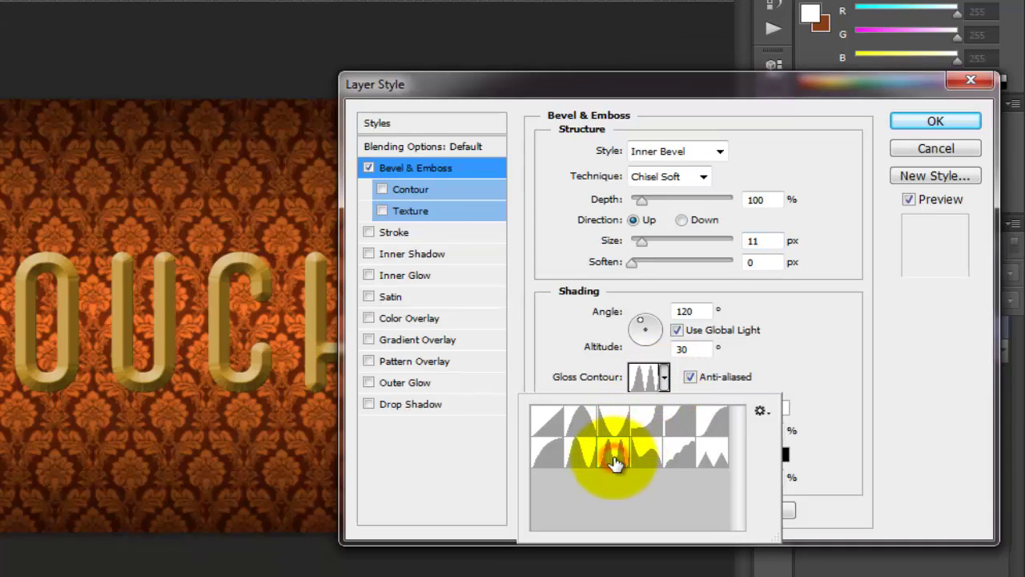
click(779, 373)
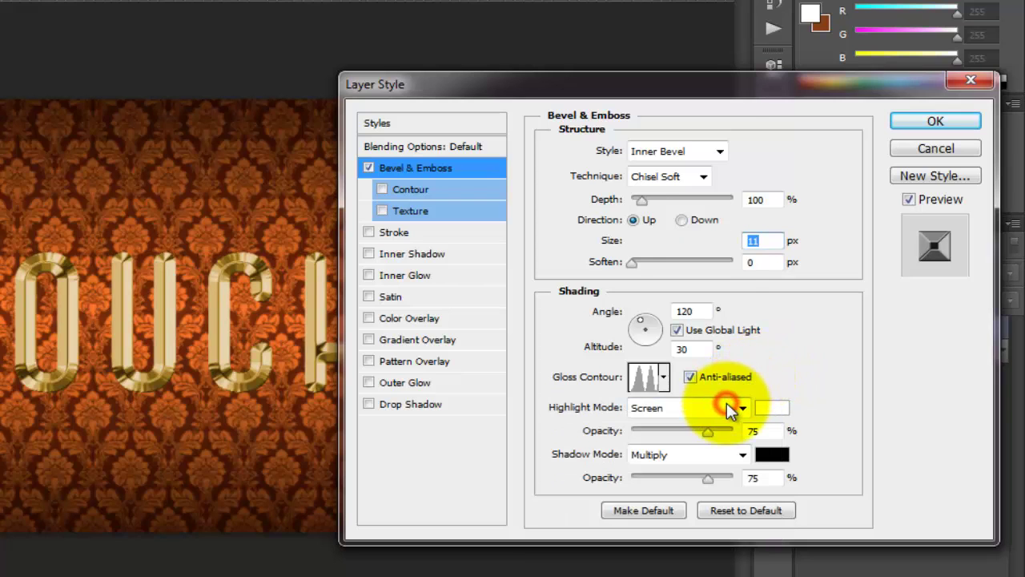
click(727, 407)
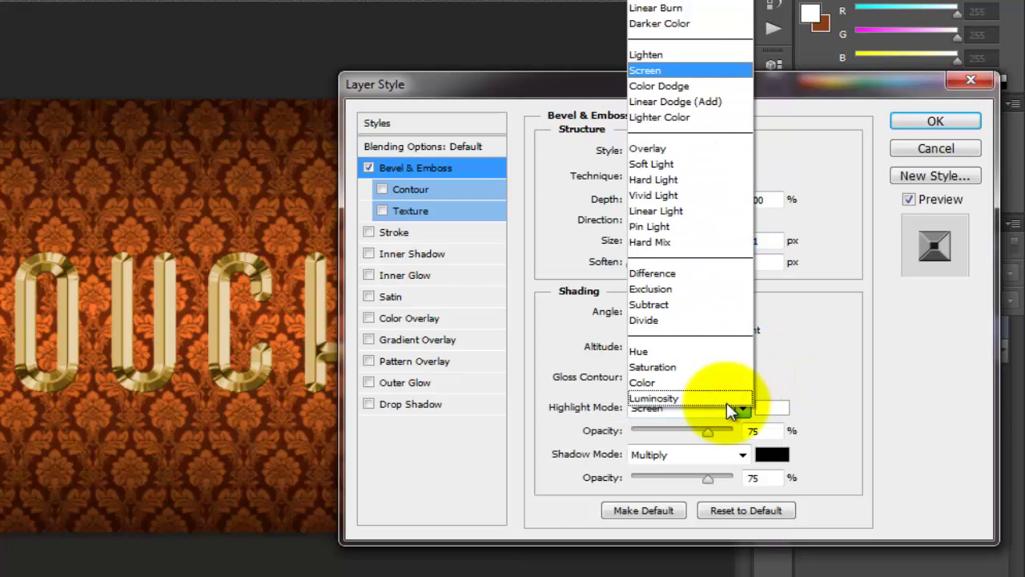
click(729, 102)
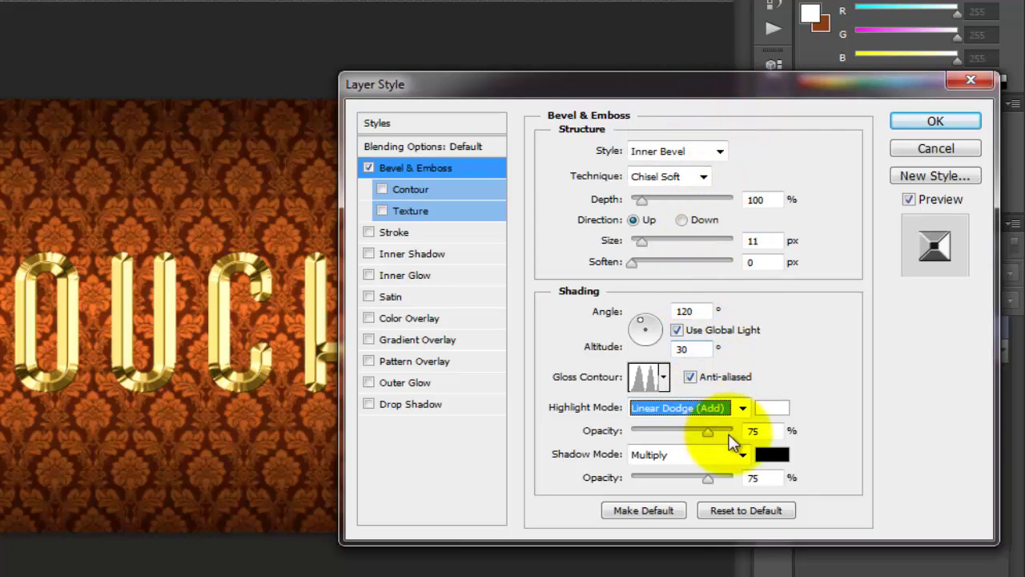
- Change the bevel shadow colour from black to a light orange hex value
click(765, 457)
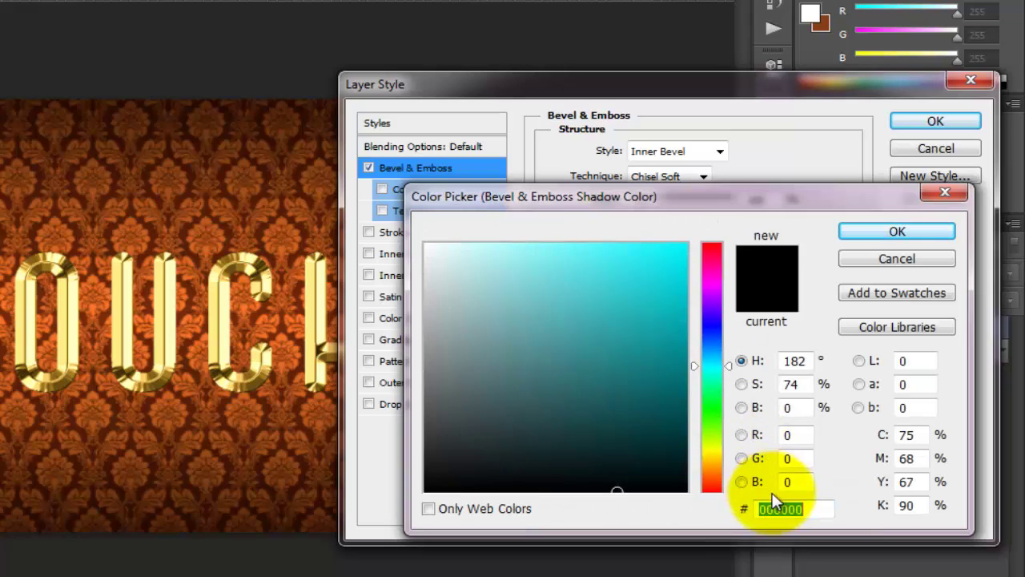
text(e)
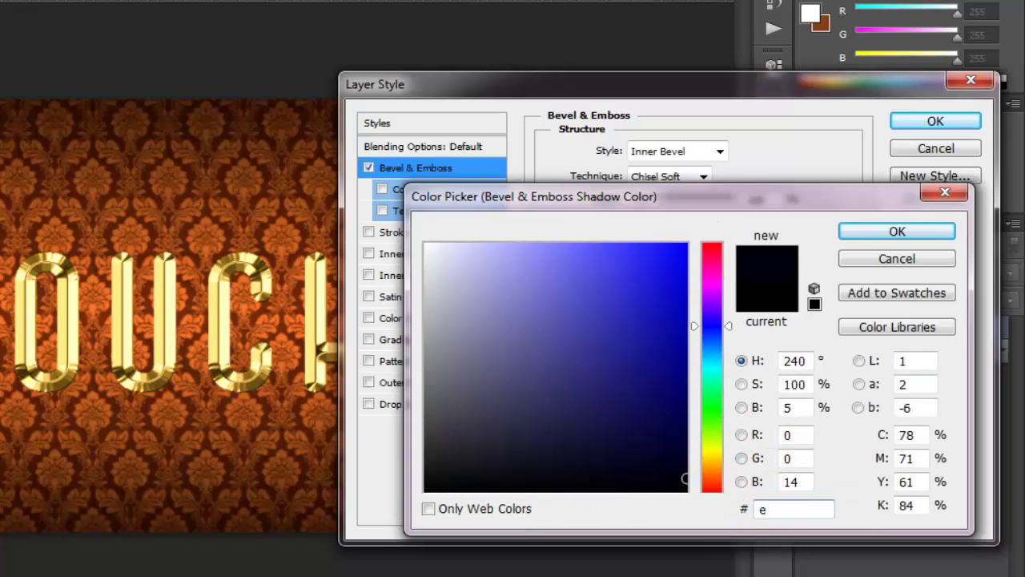
text(68)
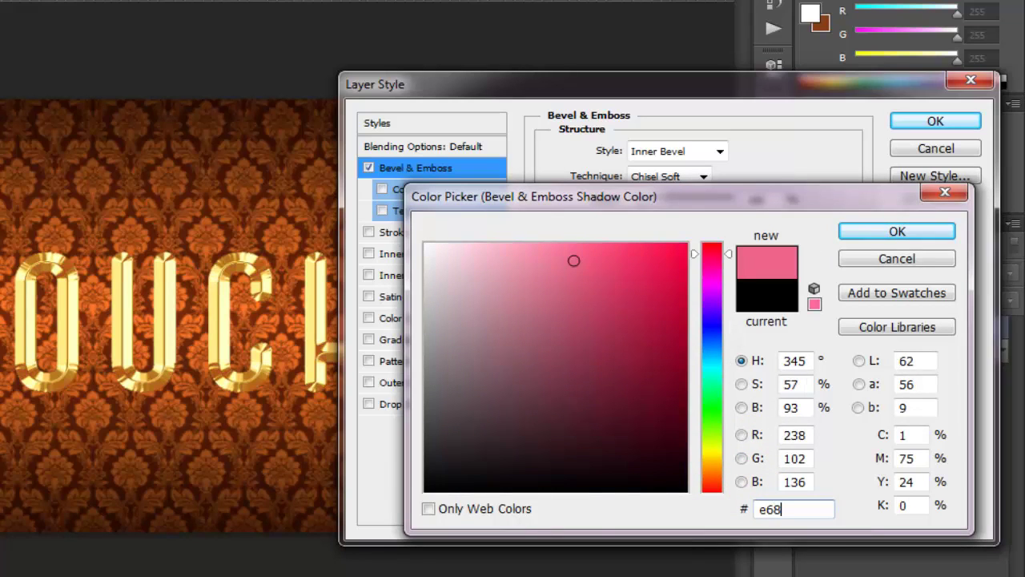
text(6)
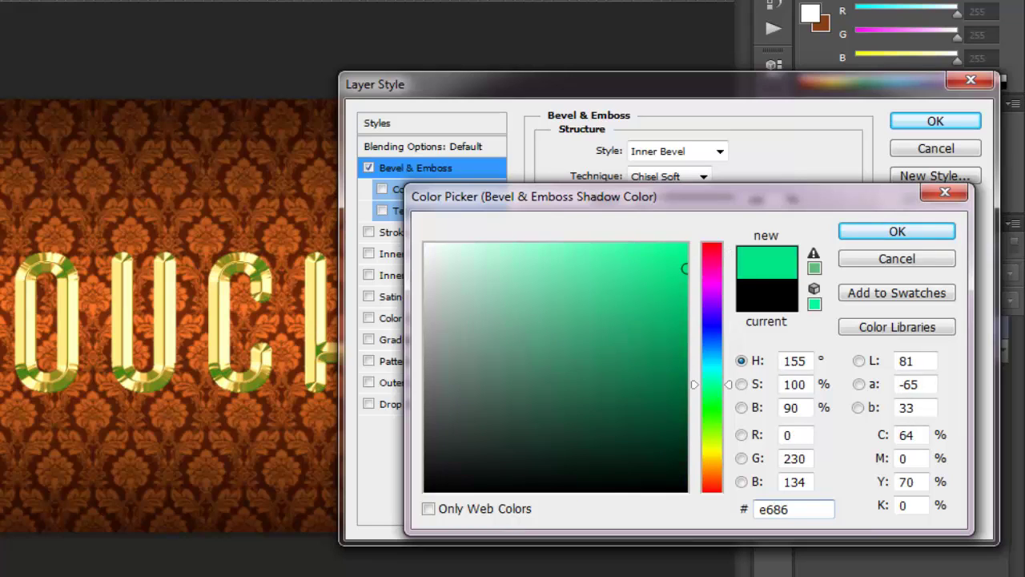
text(0)
key(BackSpace)
key(BackSpace)
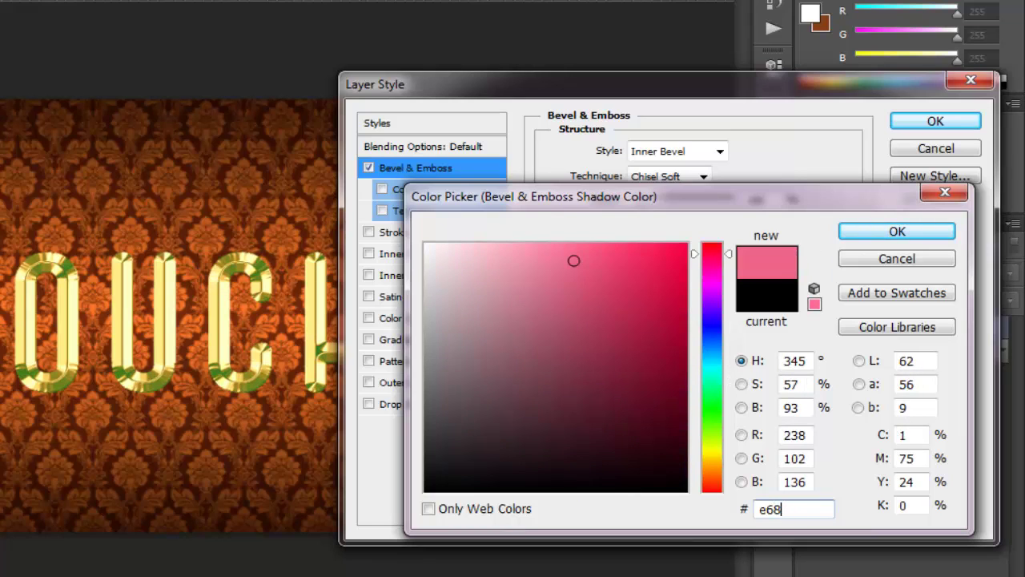
text(c5)
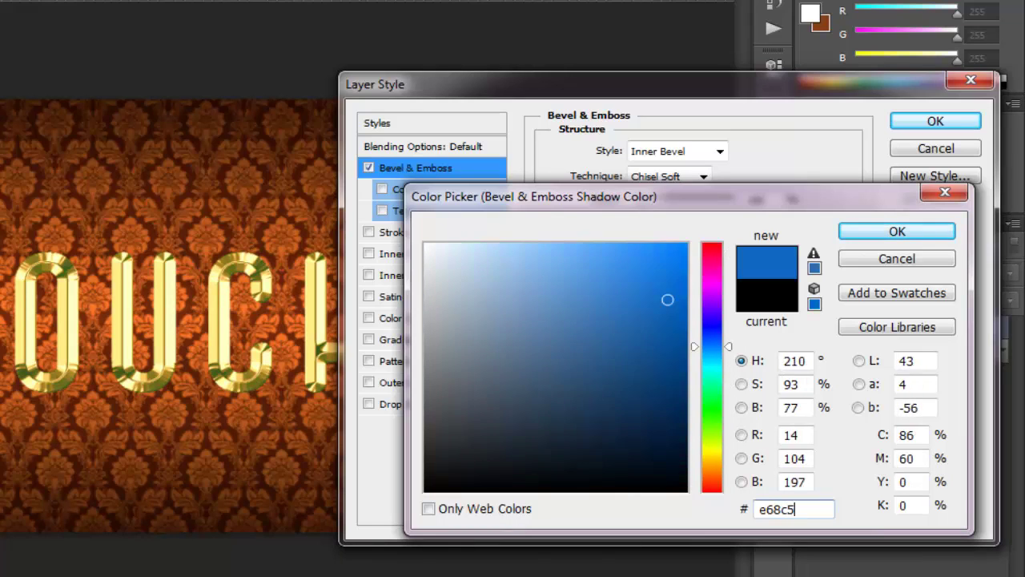
text(7)
key(Return)
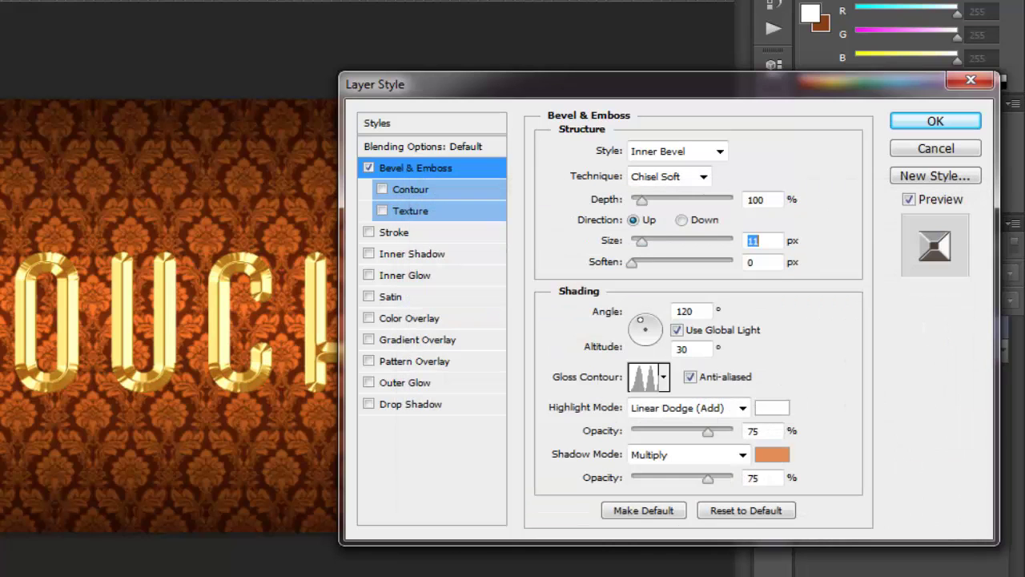
- Enable the bevel Contour with the ringed preset and switch on Inner Shadow
click(413, 186)
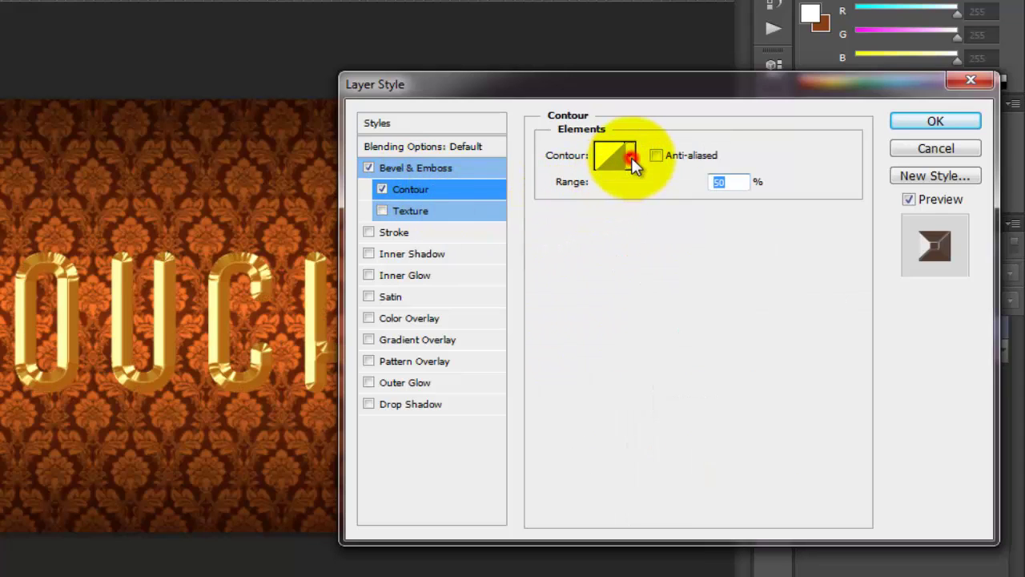
click(631, 159)
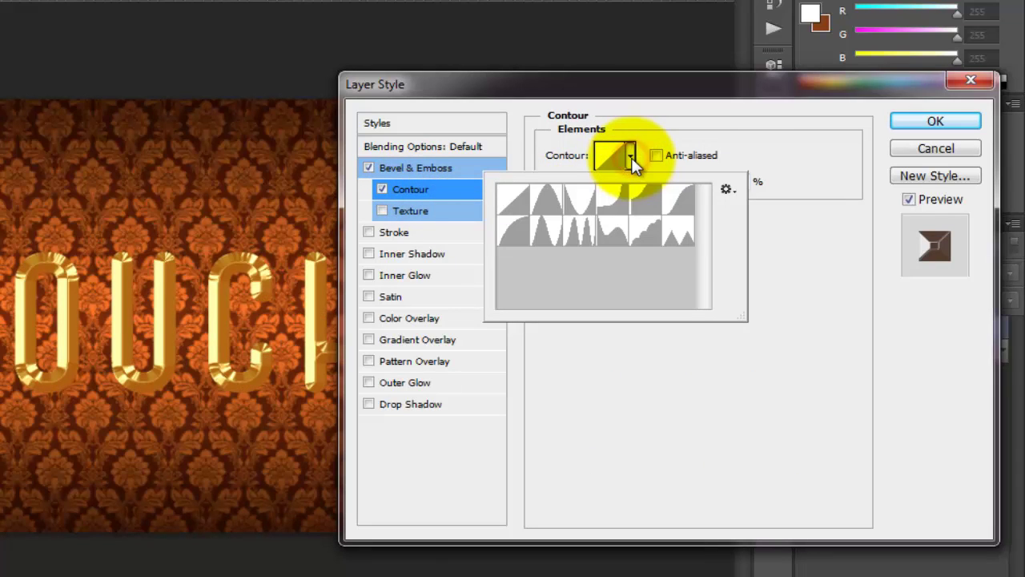
click(610, 224)
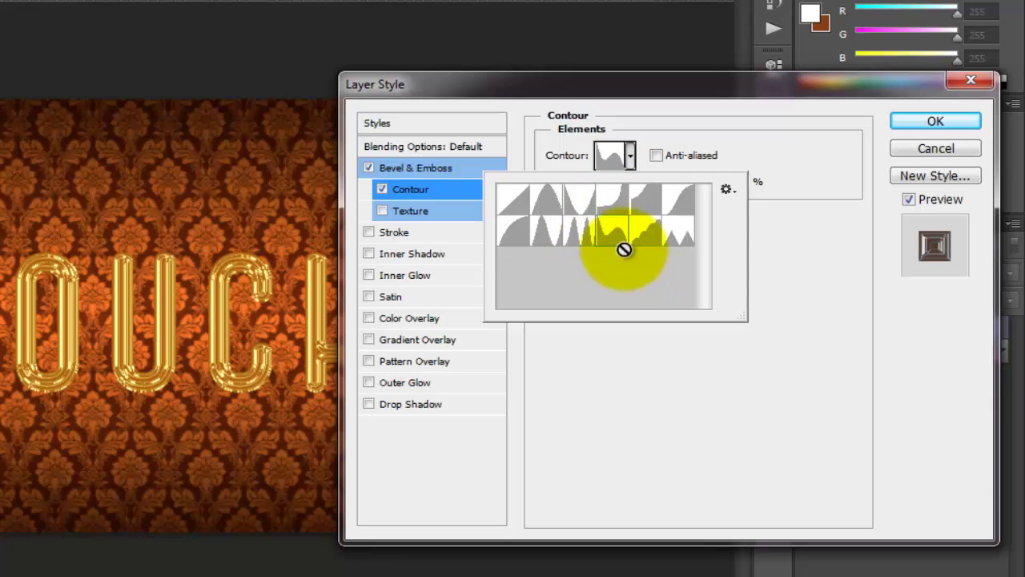
click(410, 189)
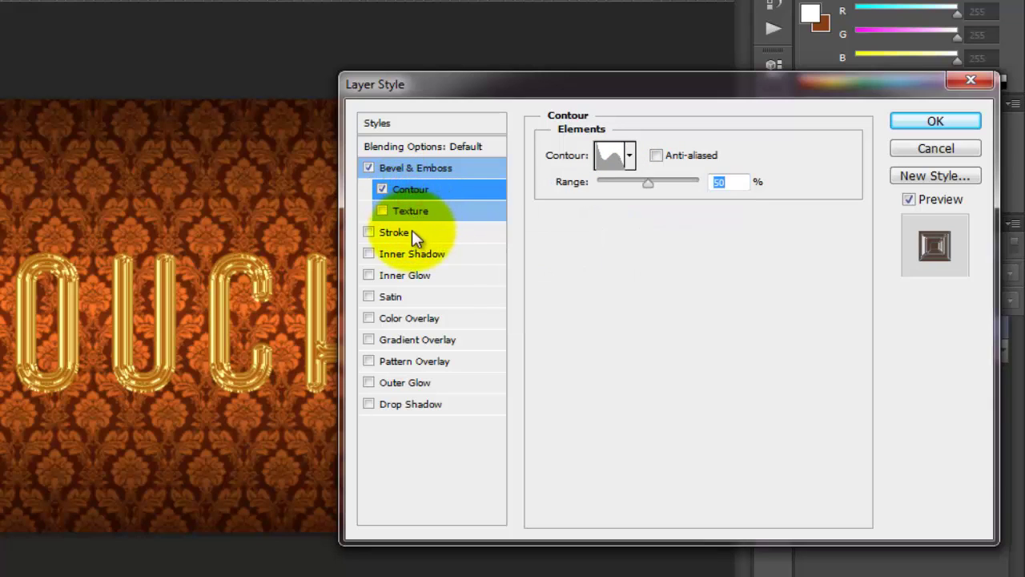
click(410, 255)
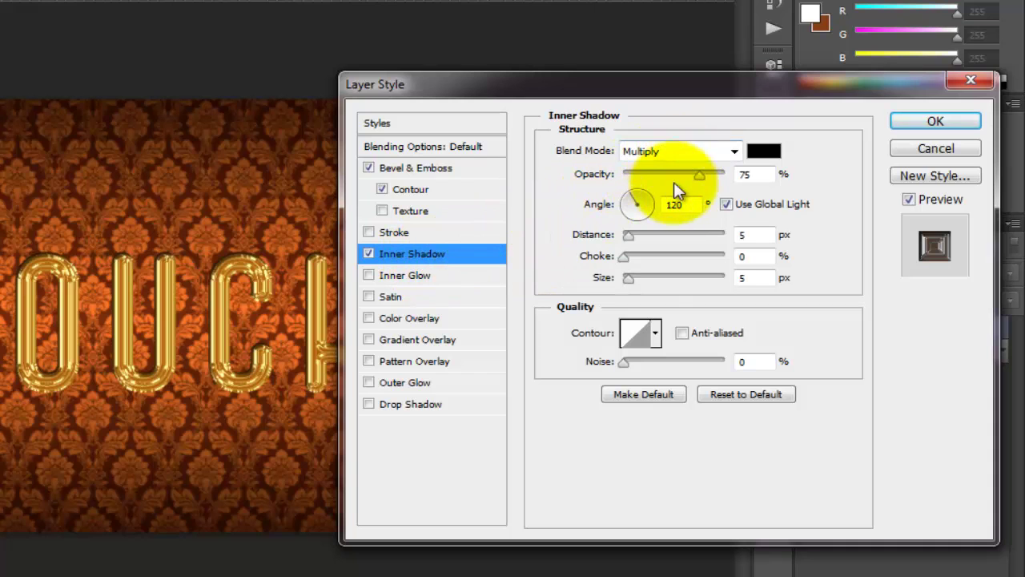
- Set the inner shadow colour to light orange #f6a77c
click(760, 153)
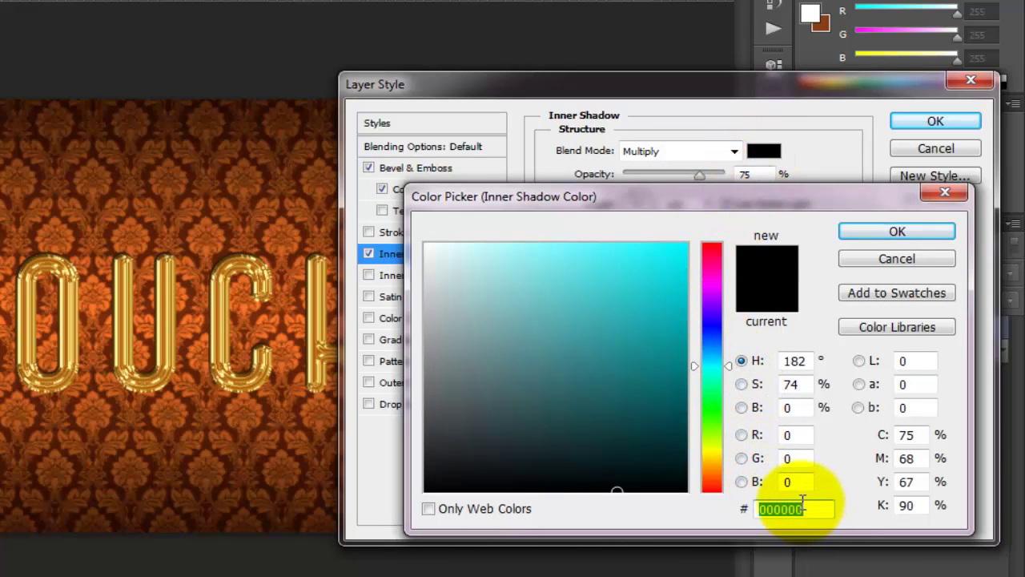
text(f6)
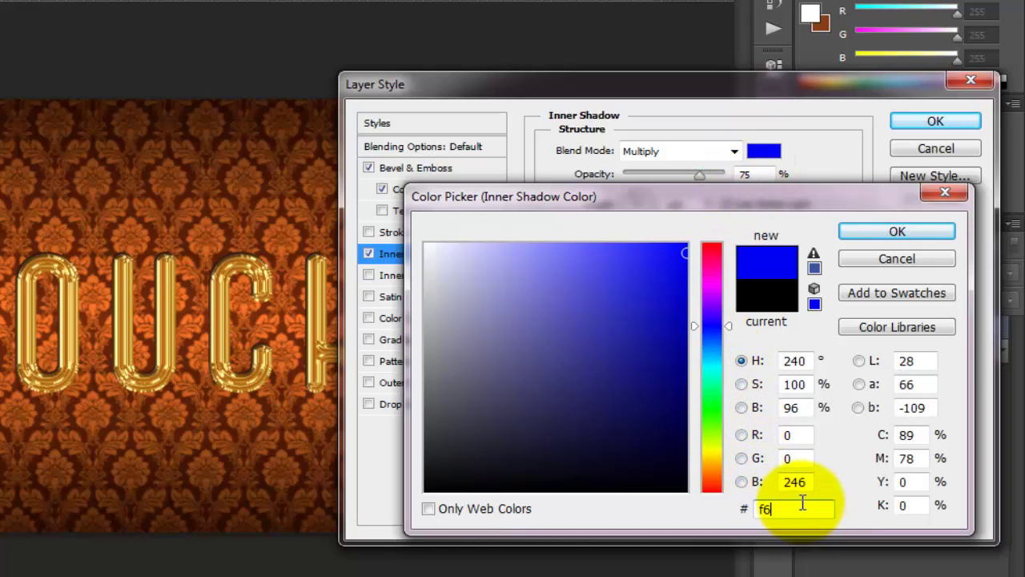
text(a)
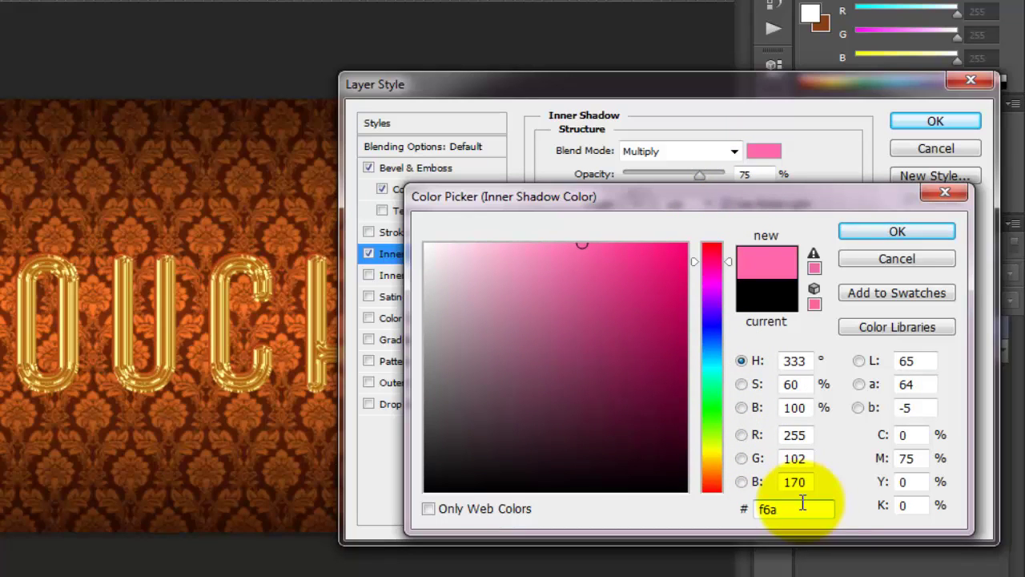
text(77c)
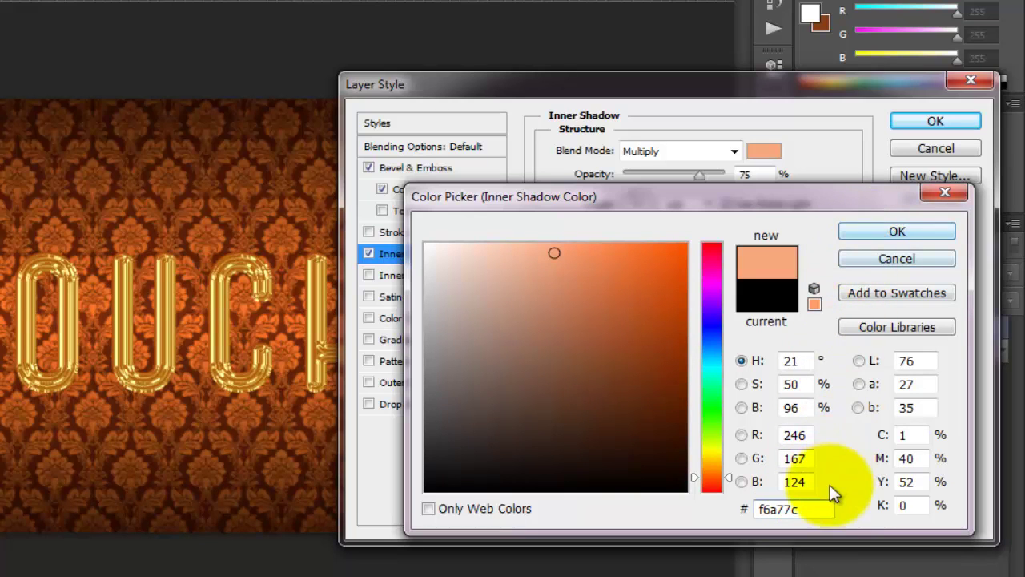
click(804, 507)
click(860, 233)
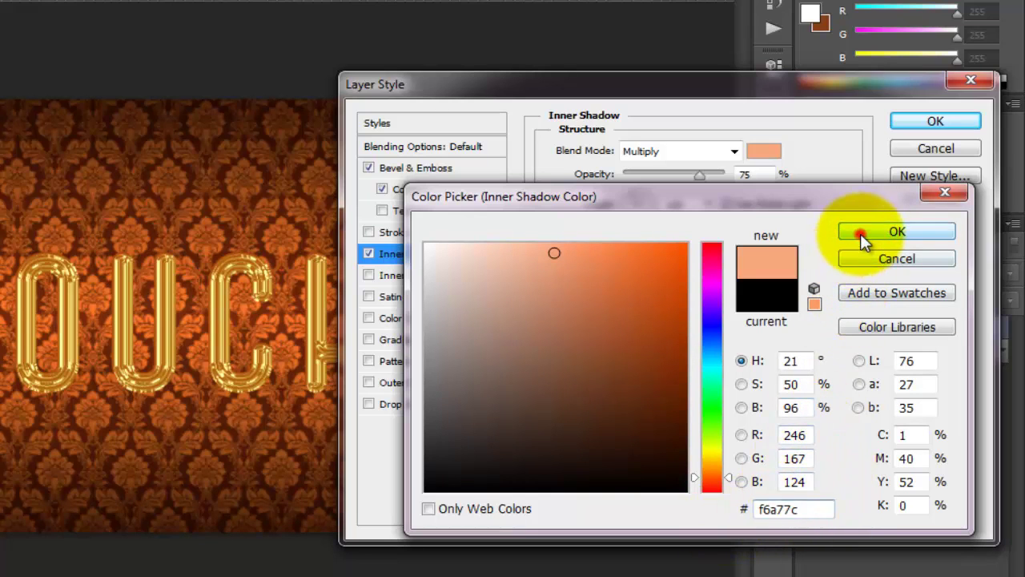
- Set the inner shadow distance to 3 px and size to 3 px
click(743, 234)
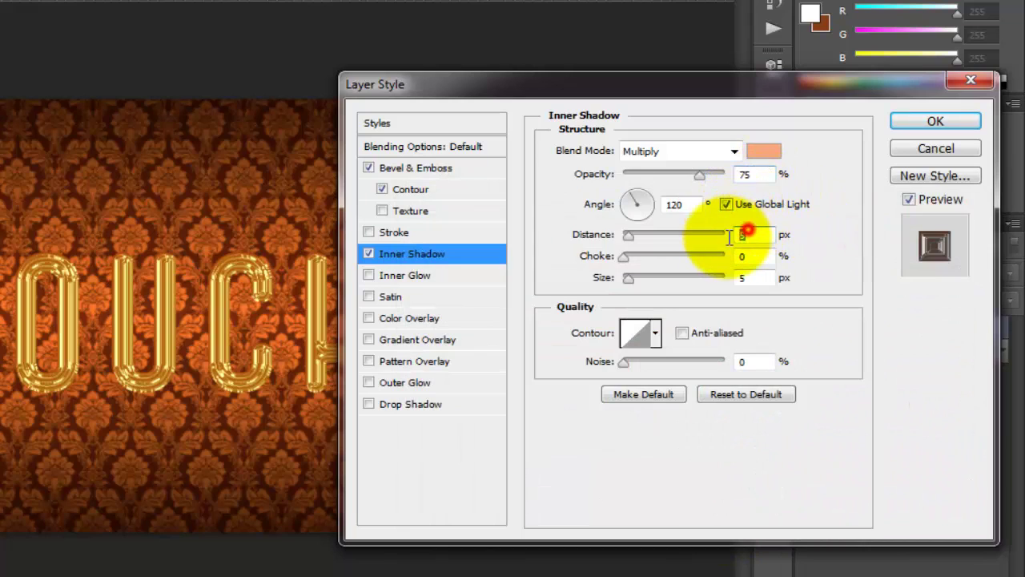
text(3)
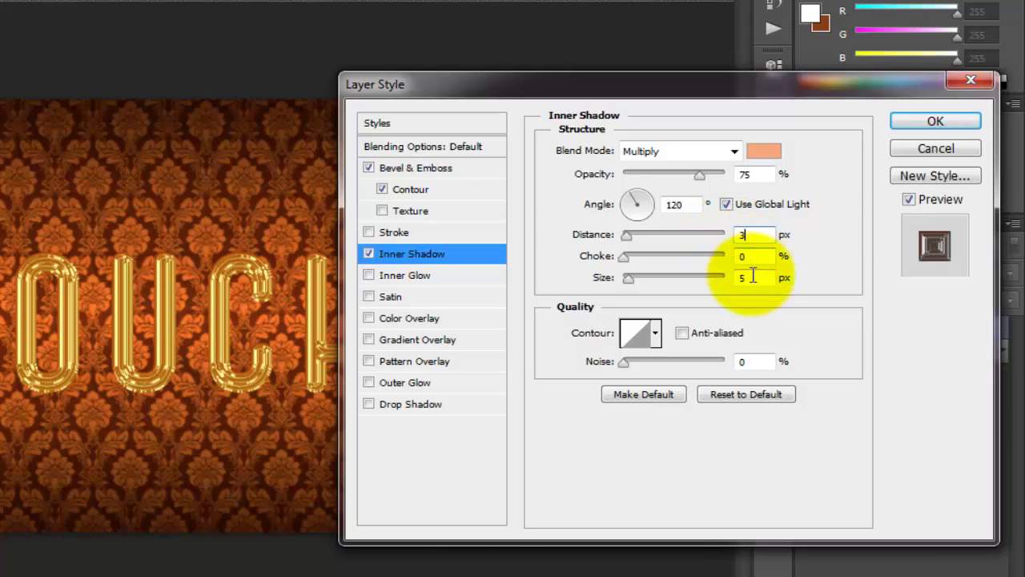
click(743, 278)
text(3)
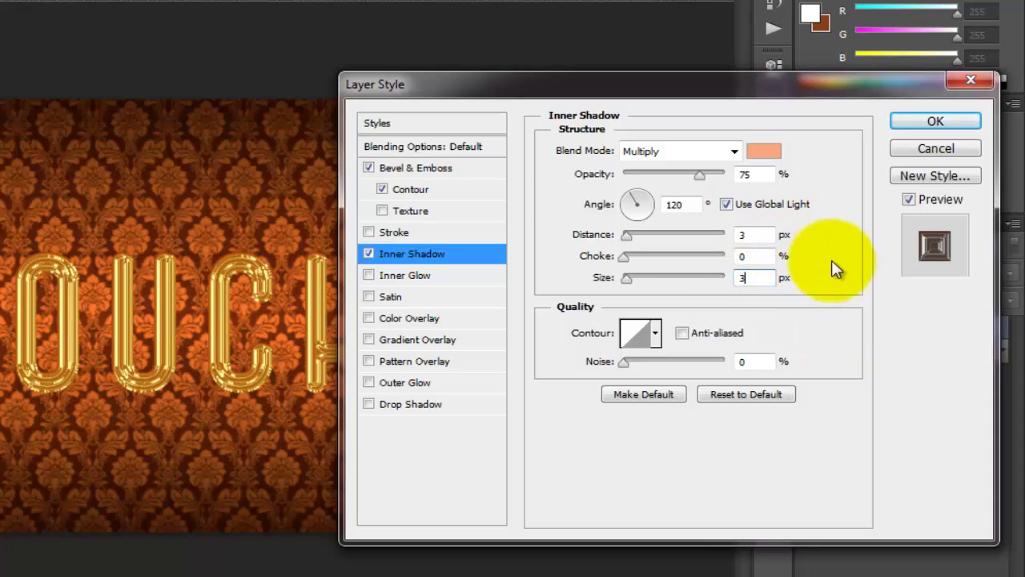
- Add an inner glow to the text using the Overlay blend mode
click(368, 275)
click(401, 275)
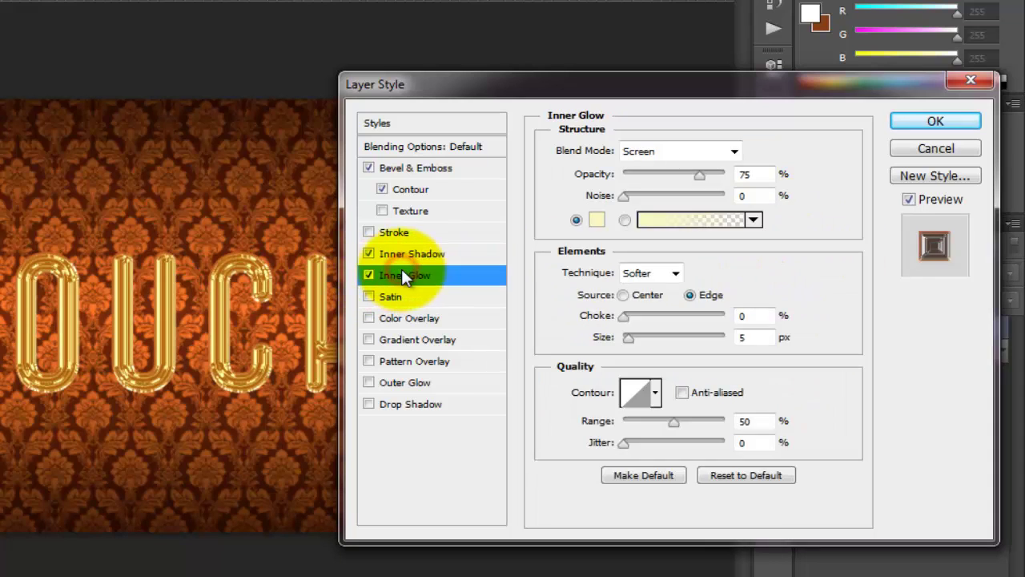
click(732, 154)
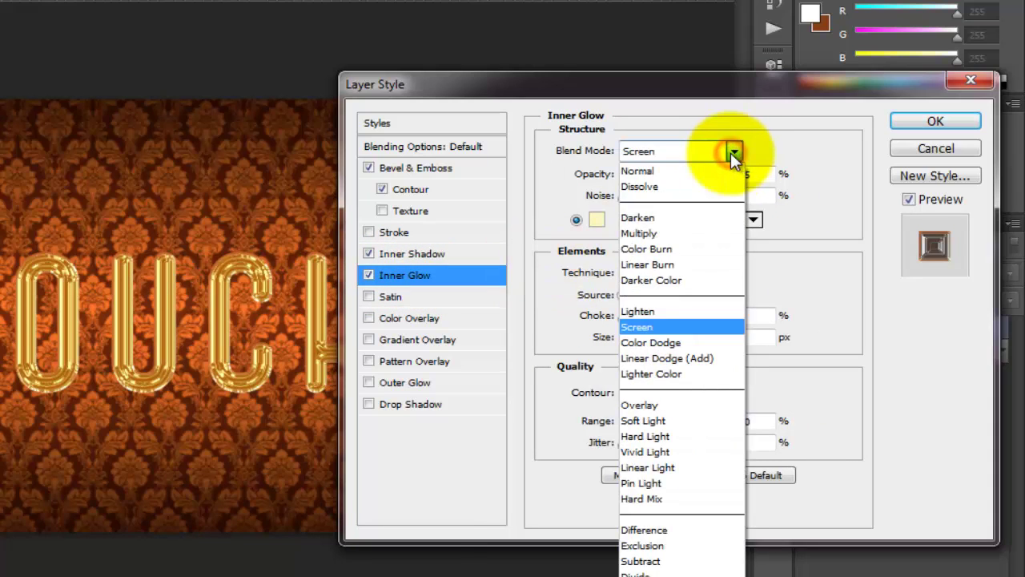
click(700, 410)
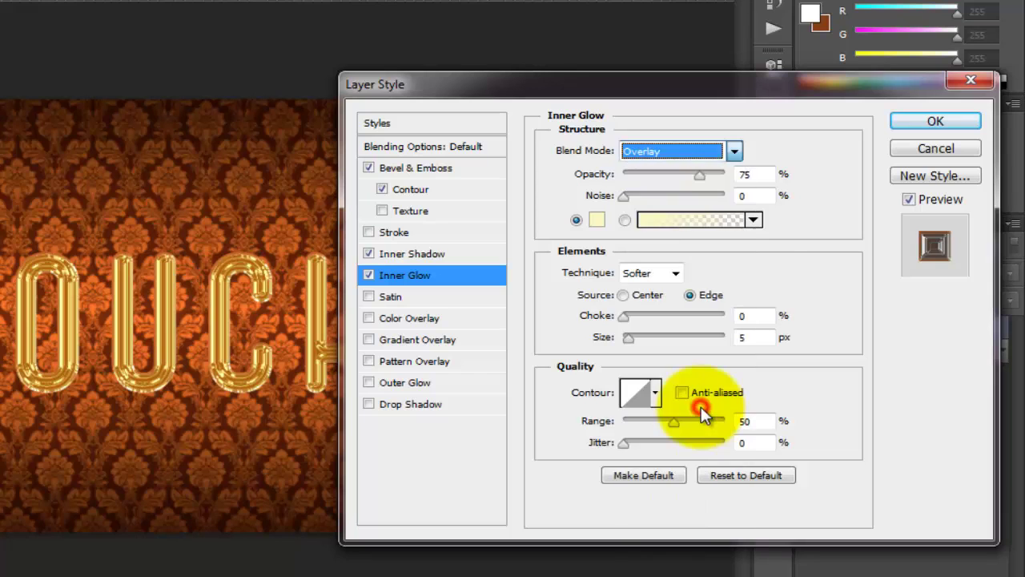
- Give the inner glow the peach colour #f6a77c and a 30 px size
click(599, 220)
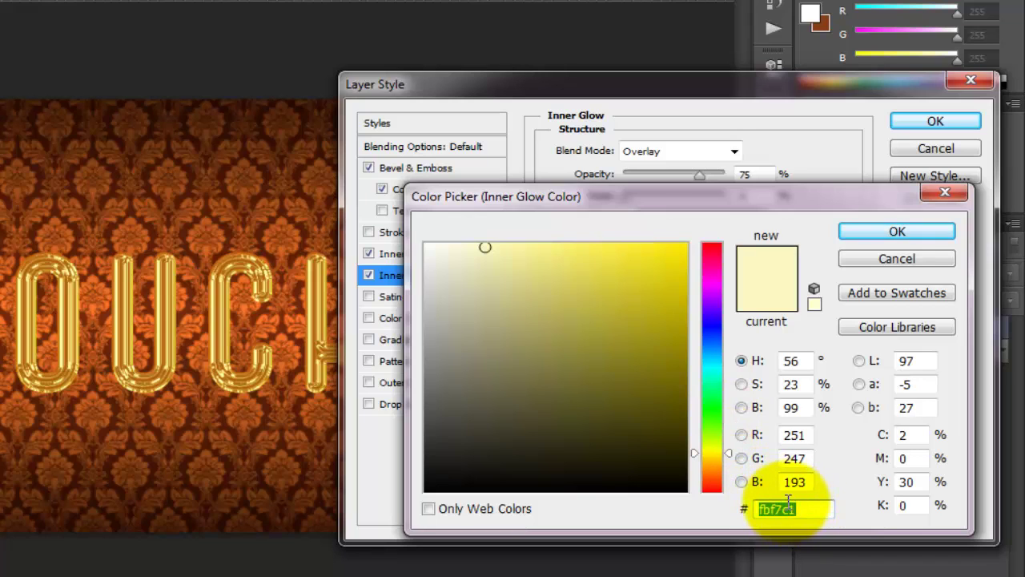
text(f6)
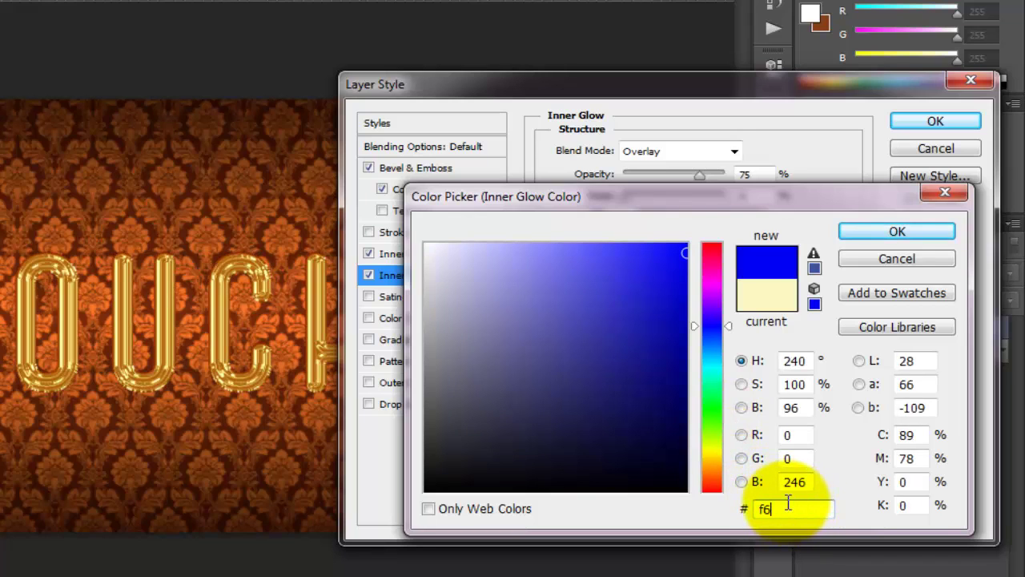
text(a)
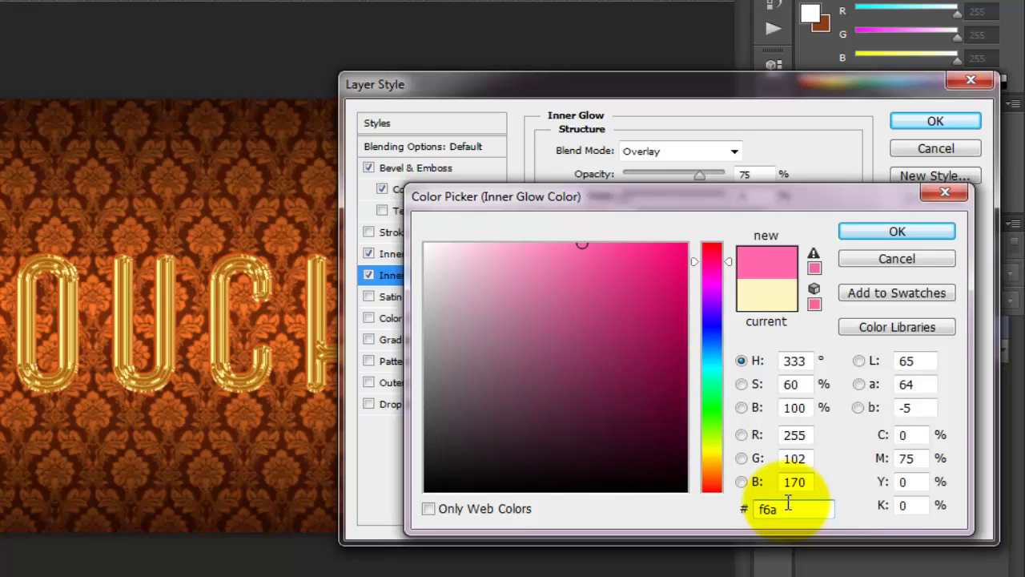
text(77c)
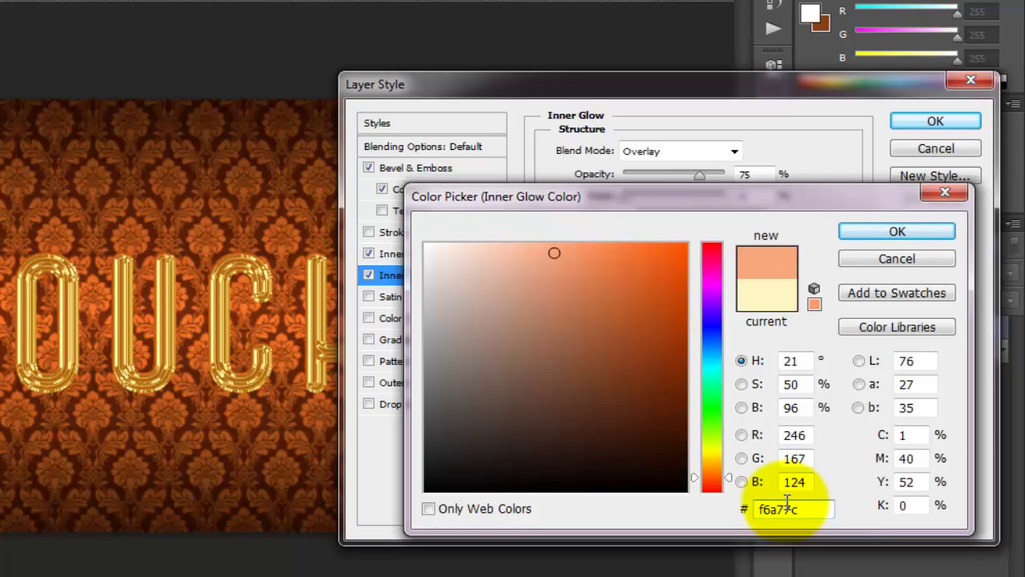
drag(812, 508, 749, 510)
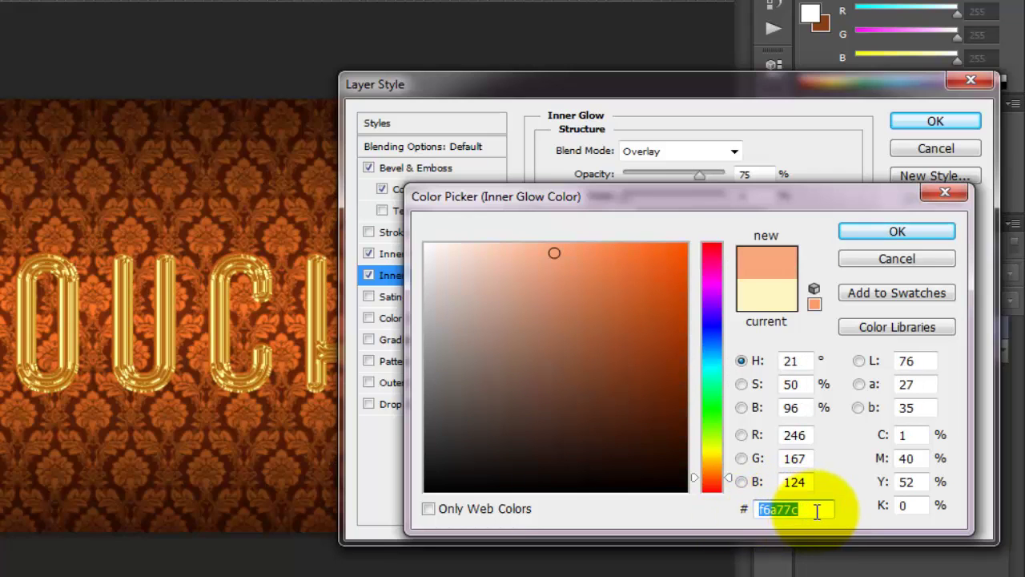
click(874, 236)
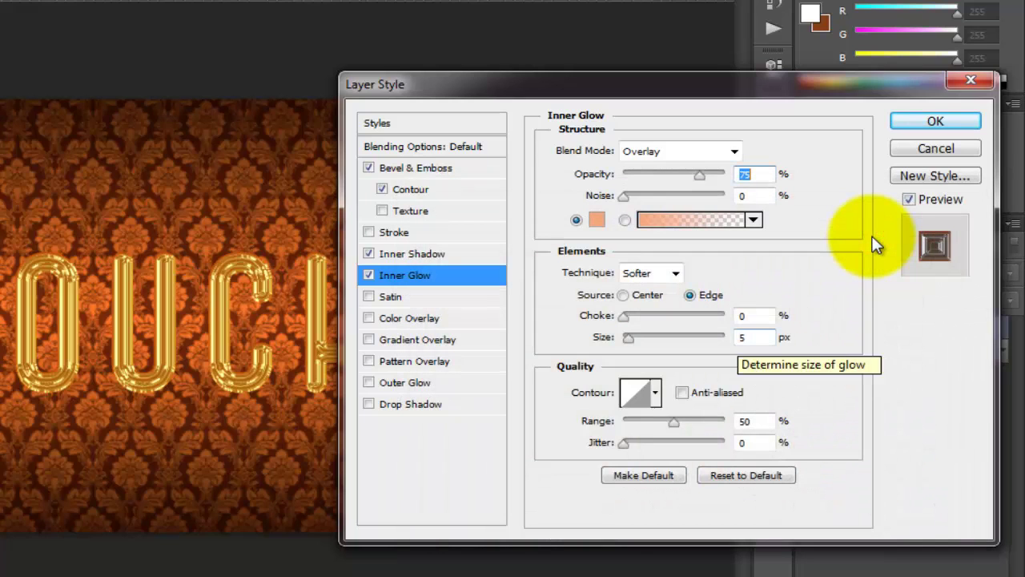
click(741, 337)
text(3)
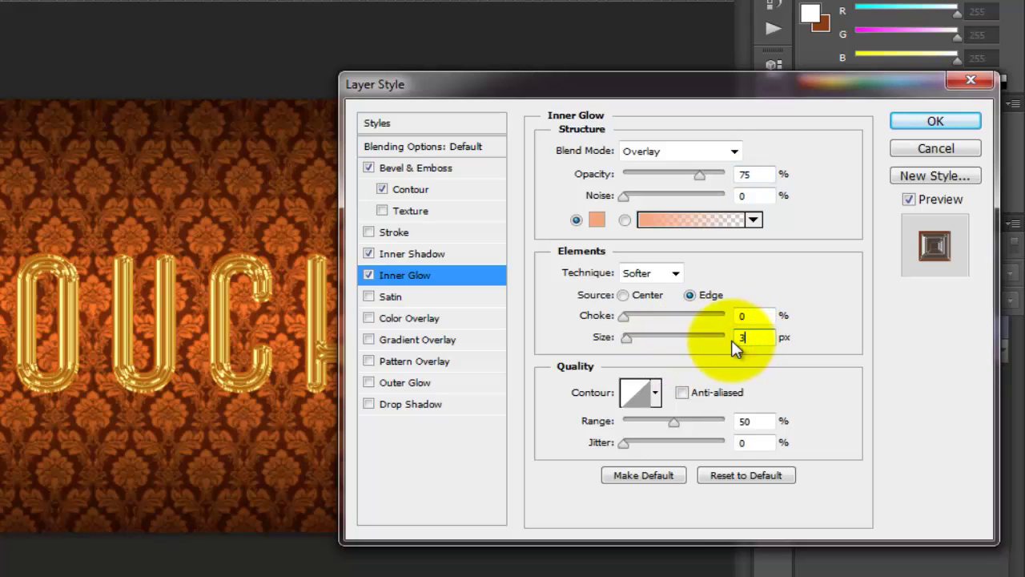
text(0)
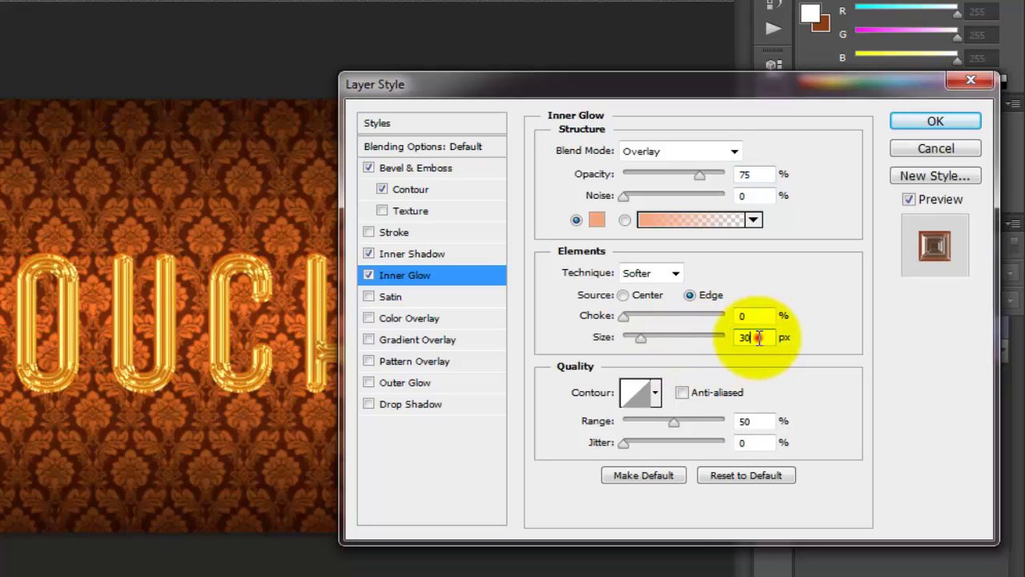
double_click(758, 337)
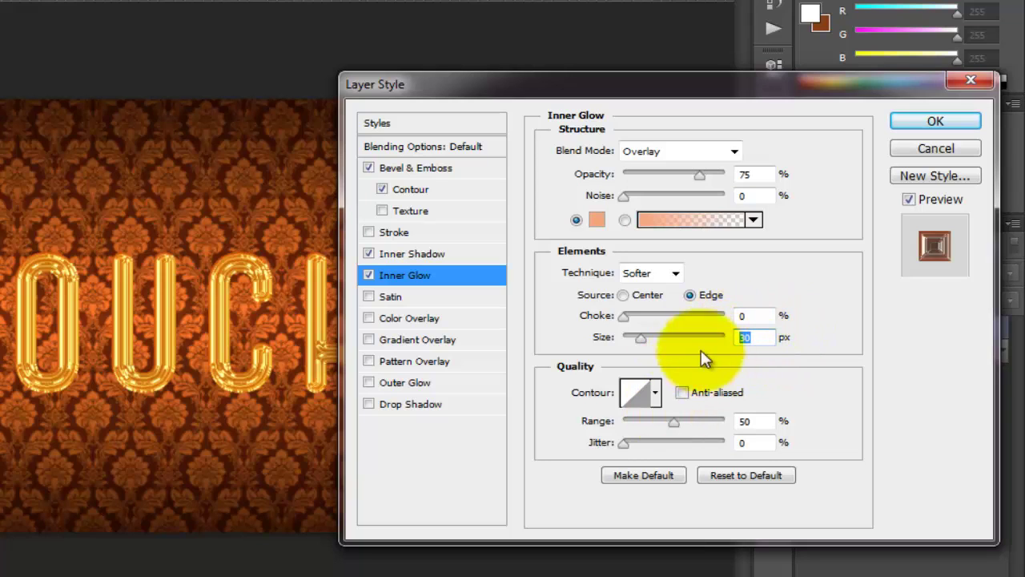
- Add a drop shadow with 3 px distance and 3 px size, then apply the layer style
click(394, 406)
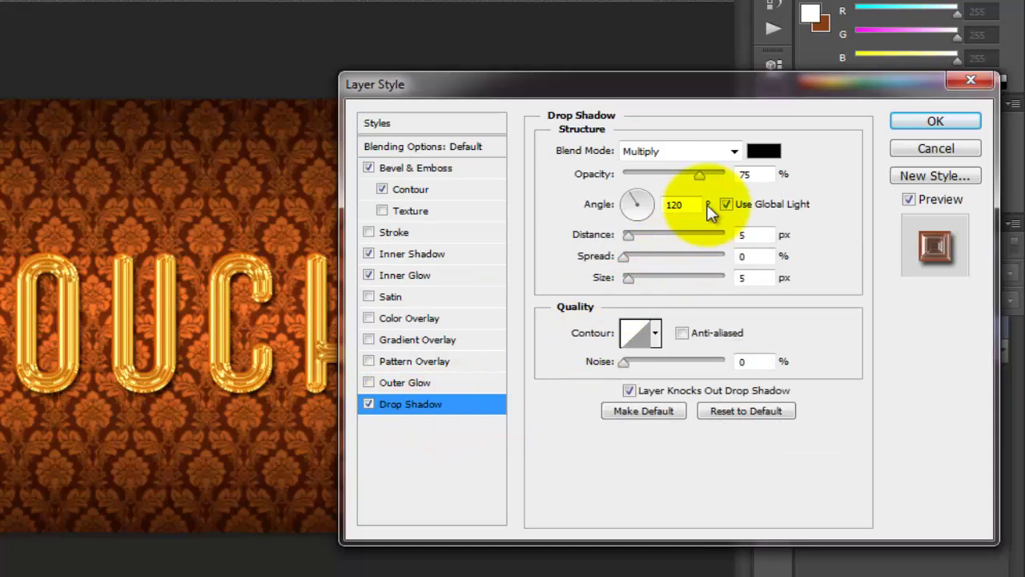
click(753, 234)
drag(753, 235, 735, 243)
text(3)
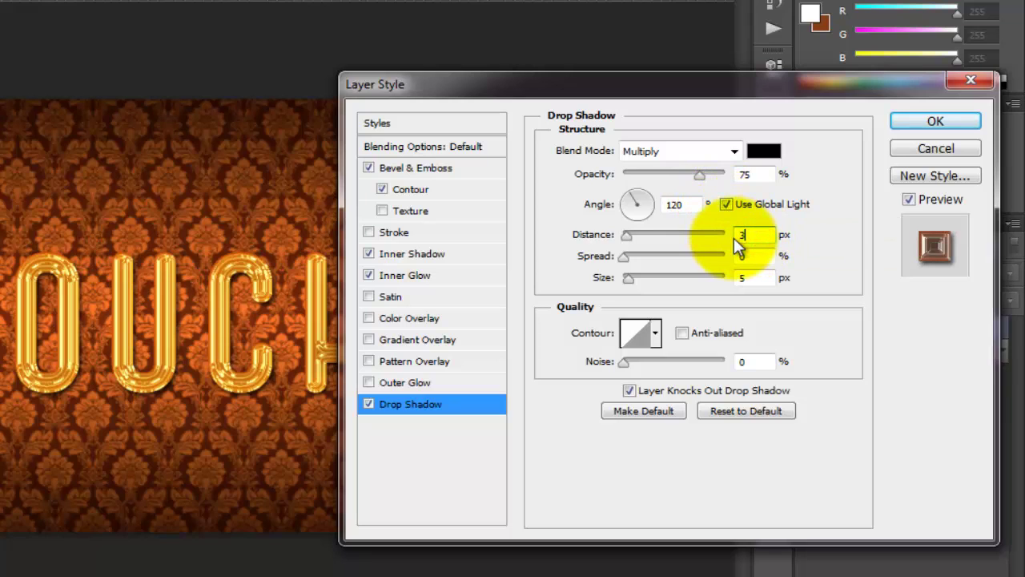
click(745, 278)
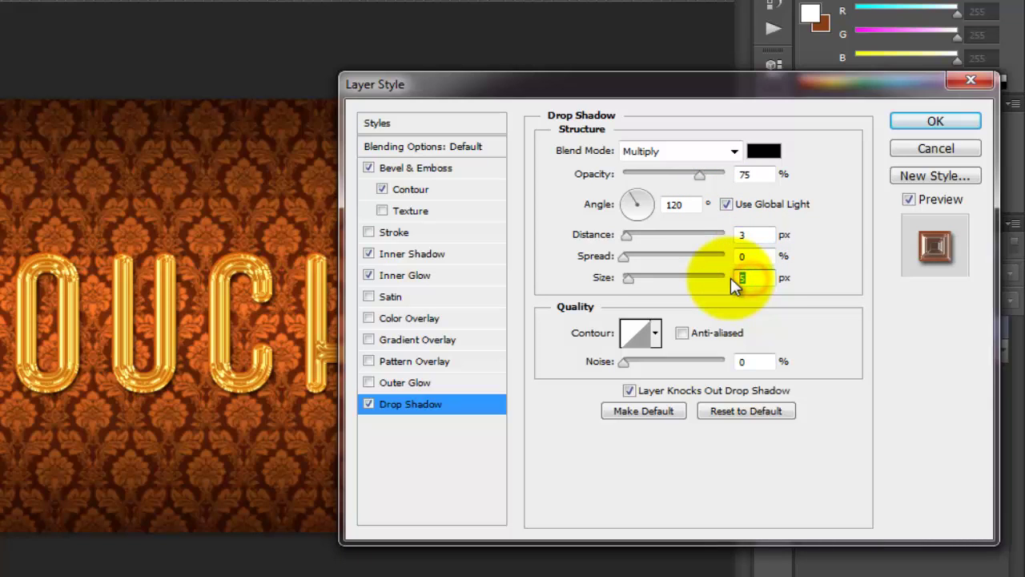
text(3)
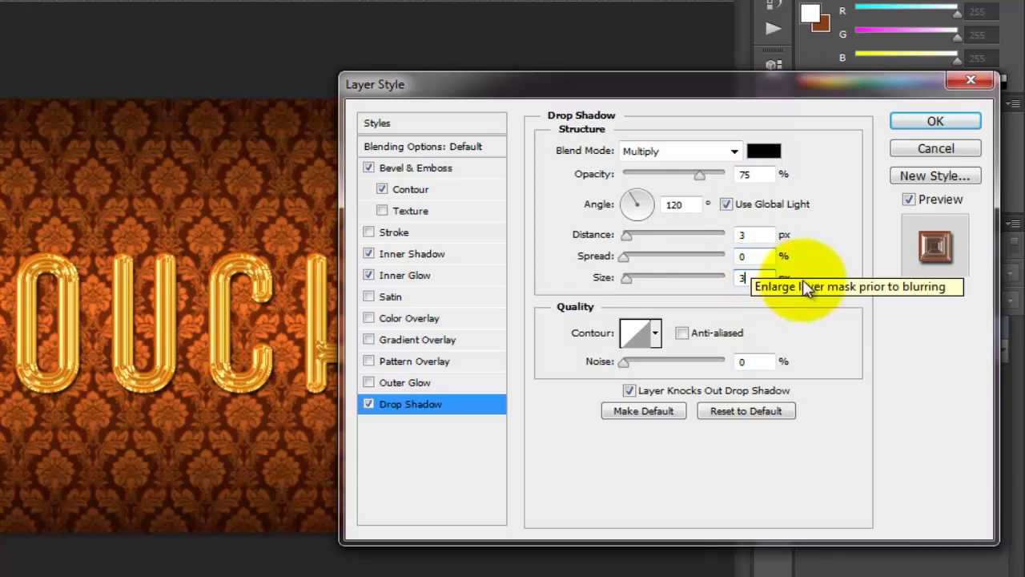
drag(761, 278, 720, 300)
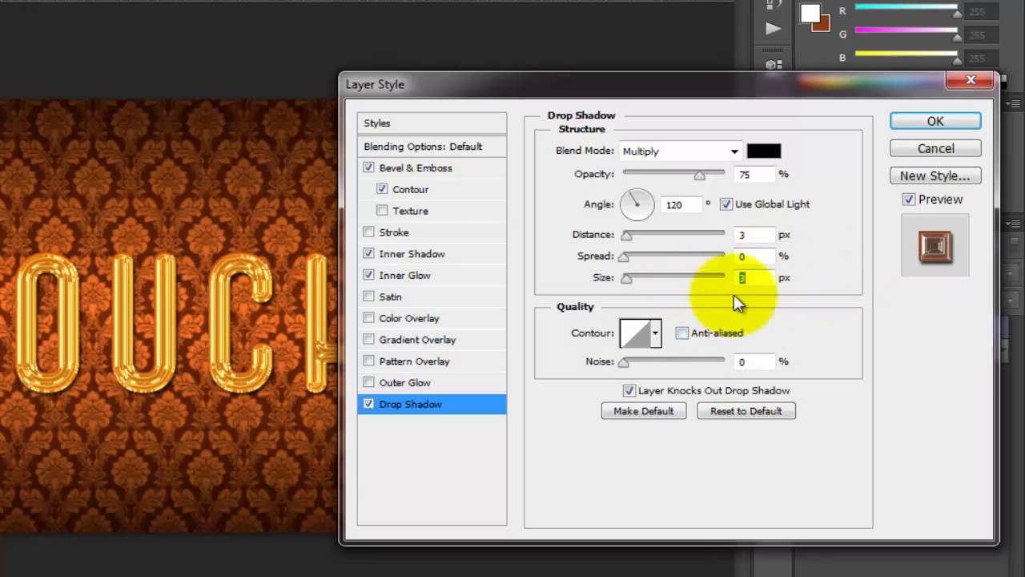
click(941, 124)
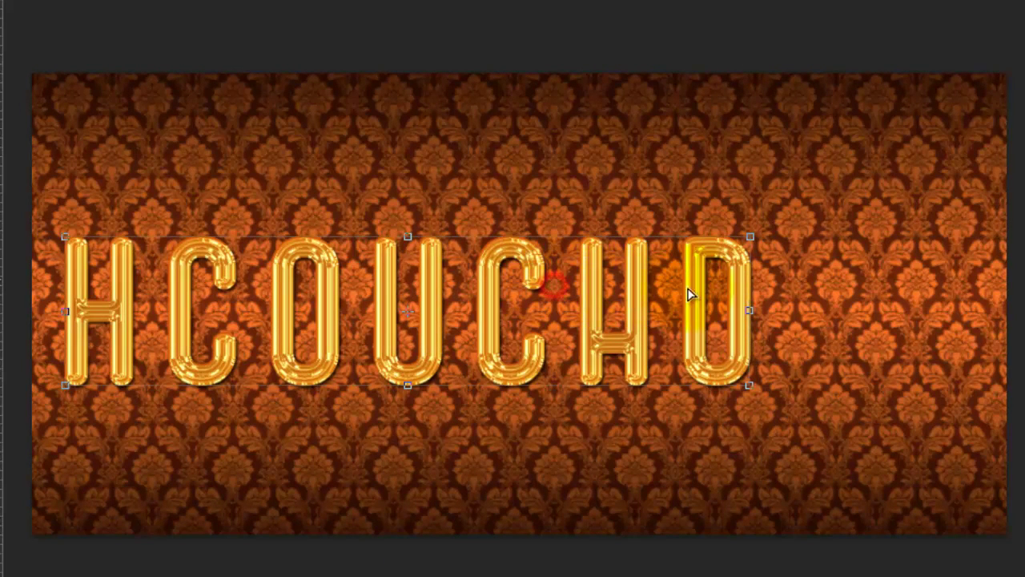
- Duplicate the styled text layer to the right and change the copy's text to .com
drag(690, 293, 982, 282)
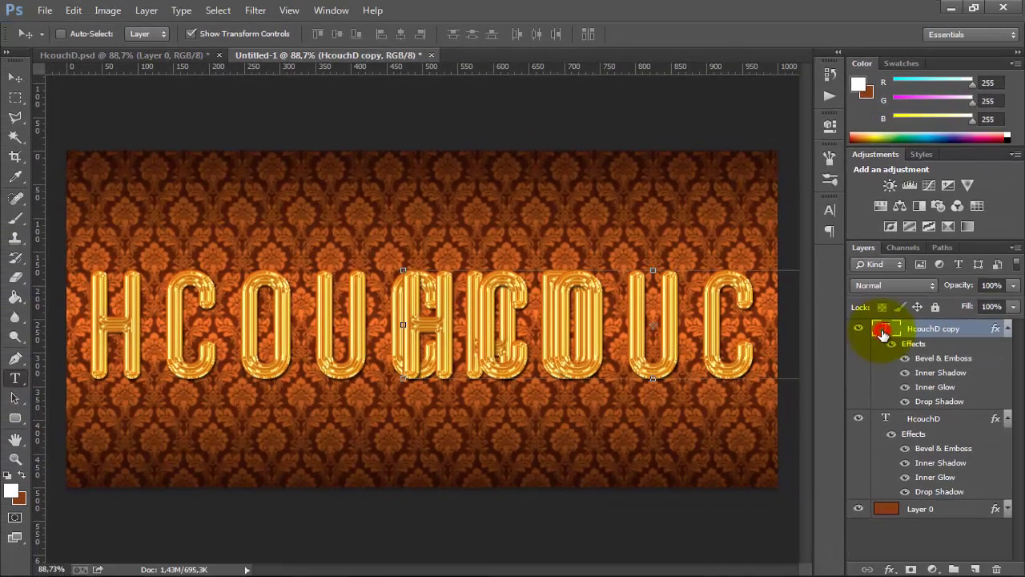
double_click(882, 330)
key(BackSpace)
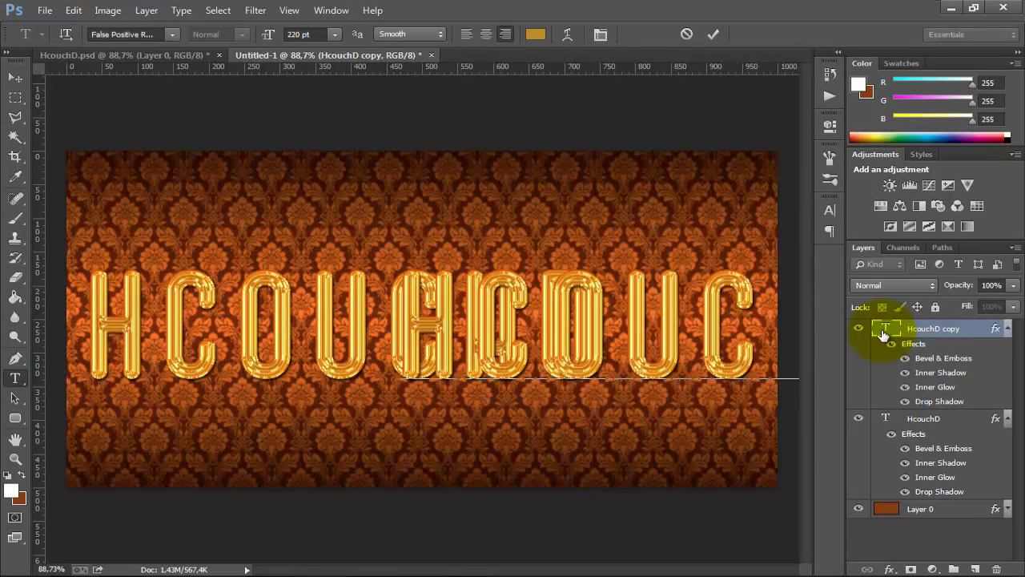
key(ctrl+Return)
key(v)
scroll(723, 371, down, 1)
scroll(724, 371, down, 1)
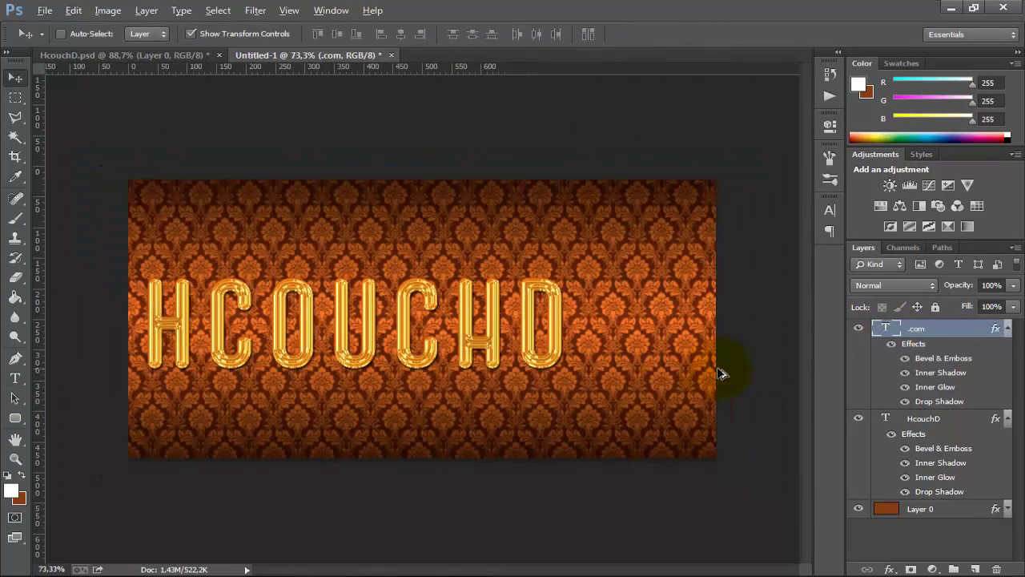
scroll(723, 370, down, 1)
- Scale the .com text to about 54% and place it on the baseline after HCOUCHD
drag(769, 350, 495, 343)
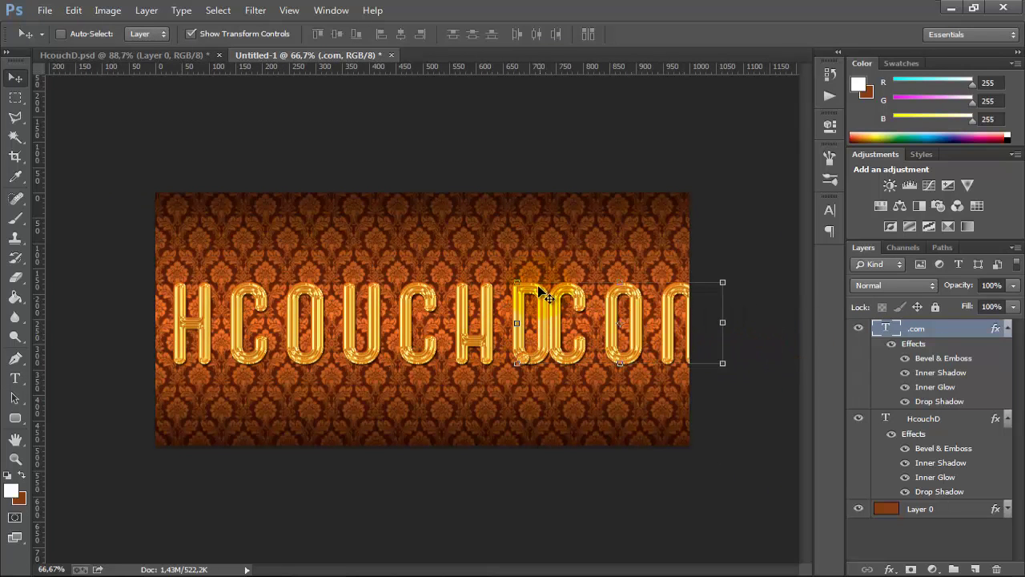
key(ctrl+t)
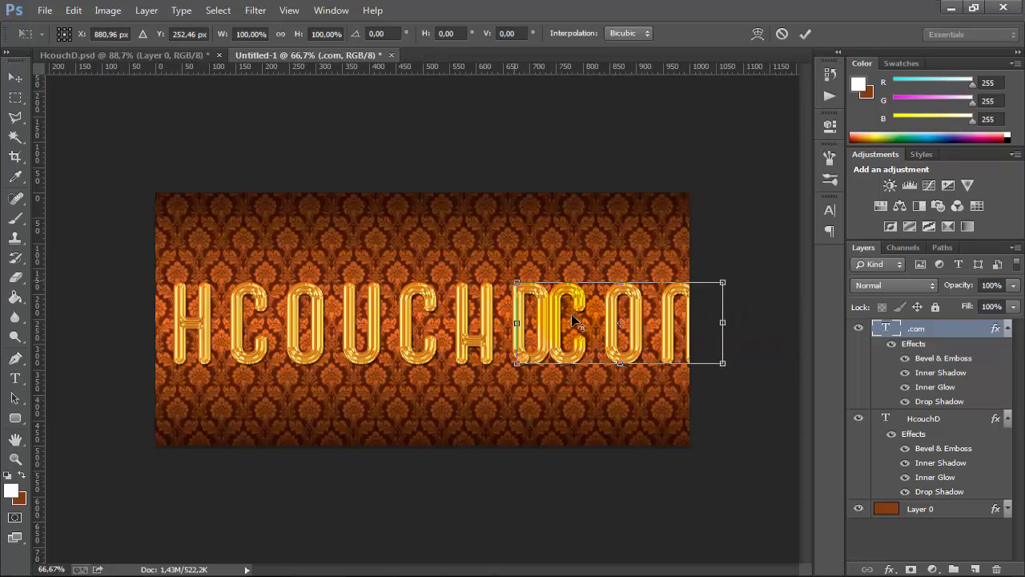
mouse_move(516, 276)
mouse_down()
mouse_move(563, 304)
mouse_move(539, 292)
mouse_up()
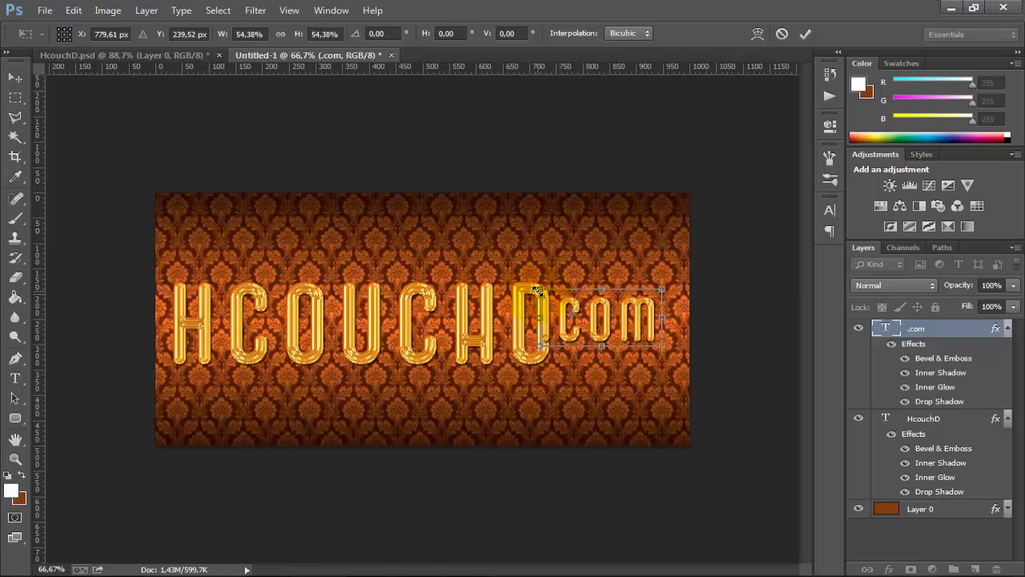
drag(646, 326, 655, 343)
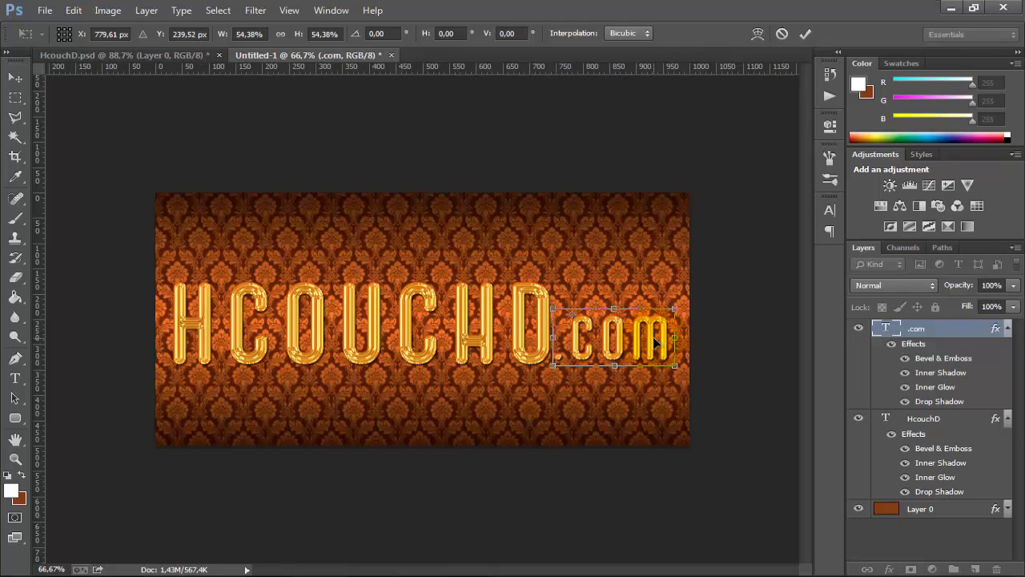
drag(654, 342, 654, 343)
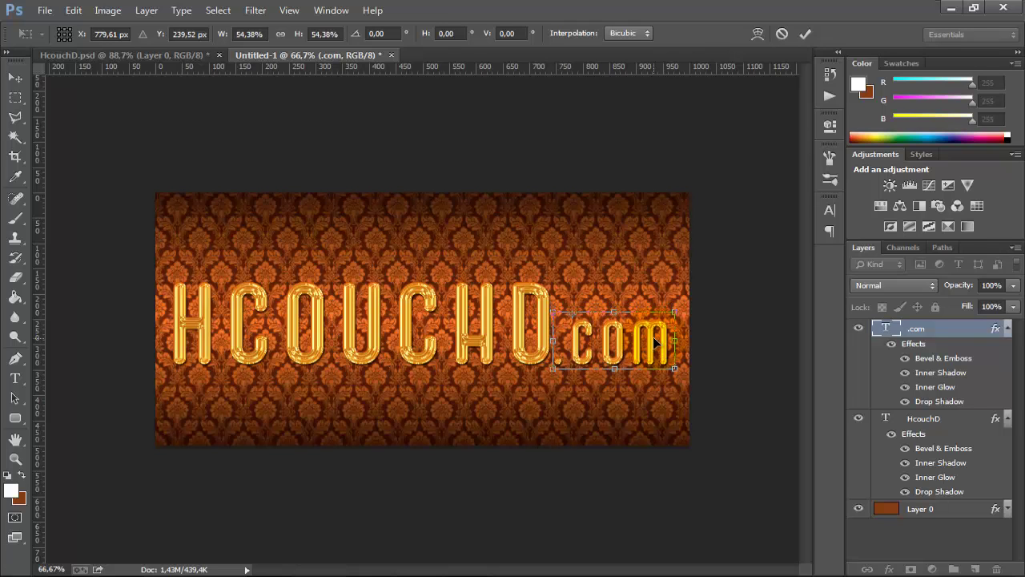
key(Return)
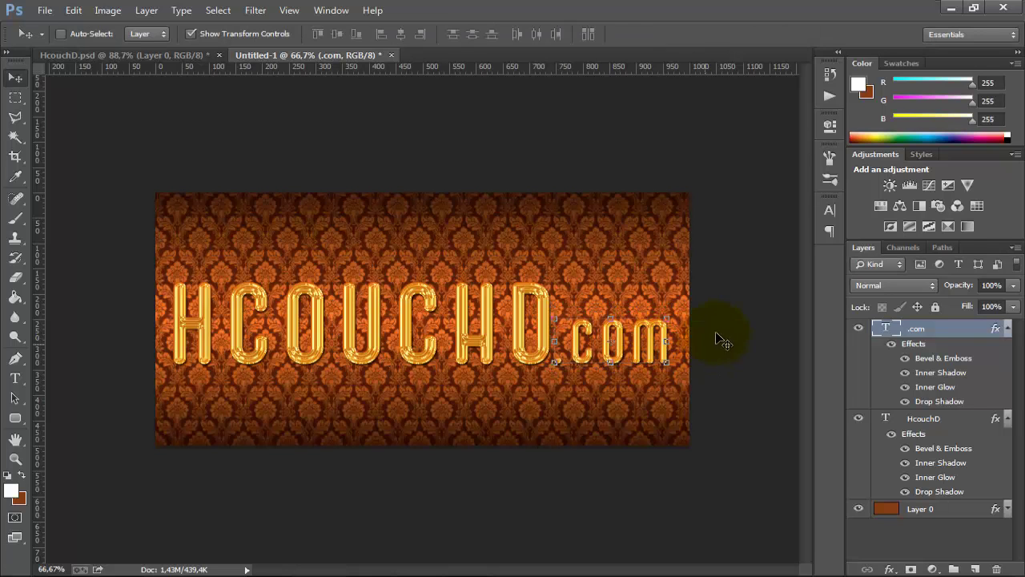
click(749, 295)
scroll(510, 323, up, 1)
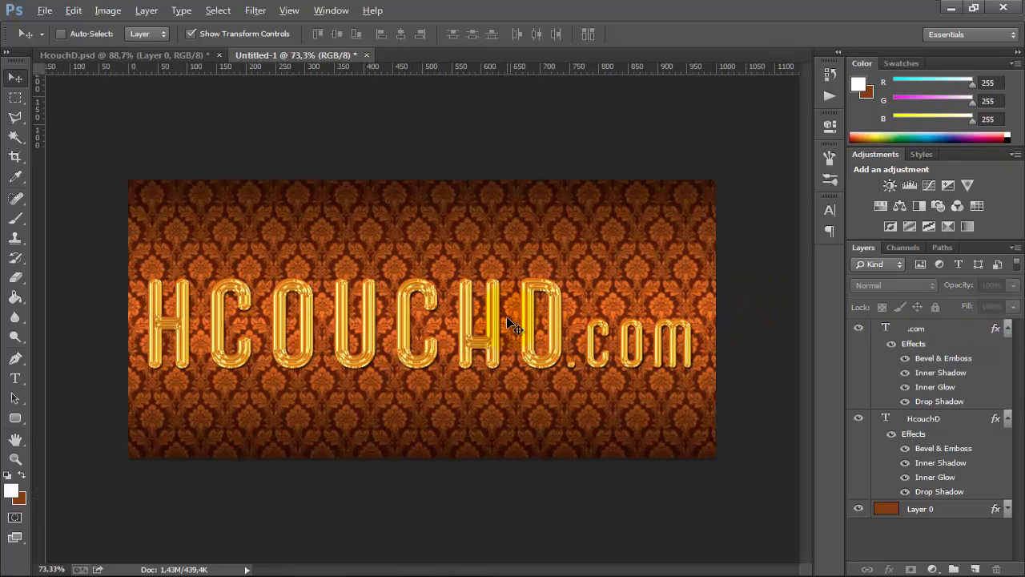